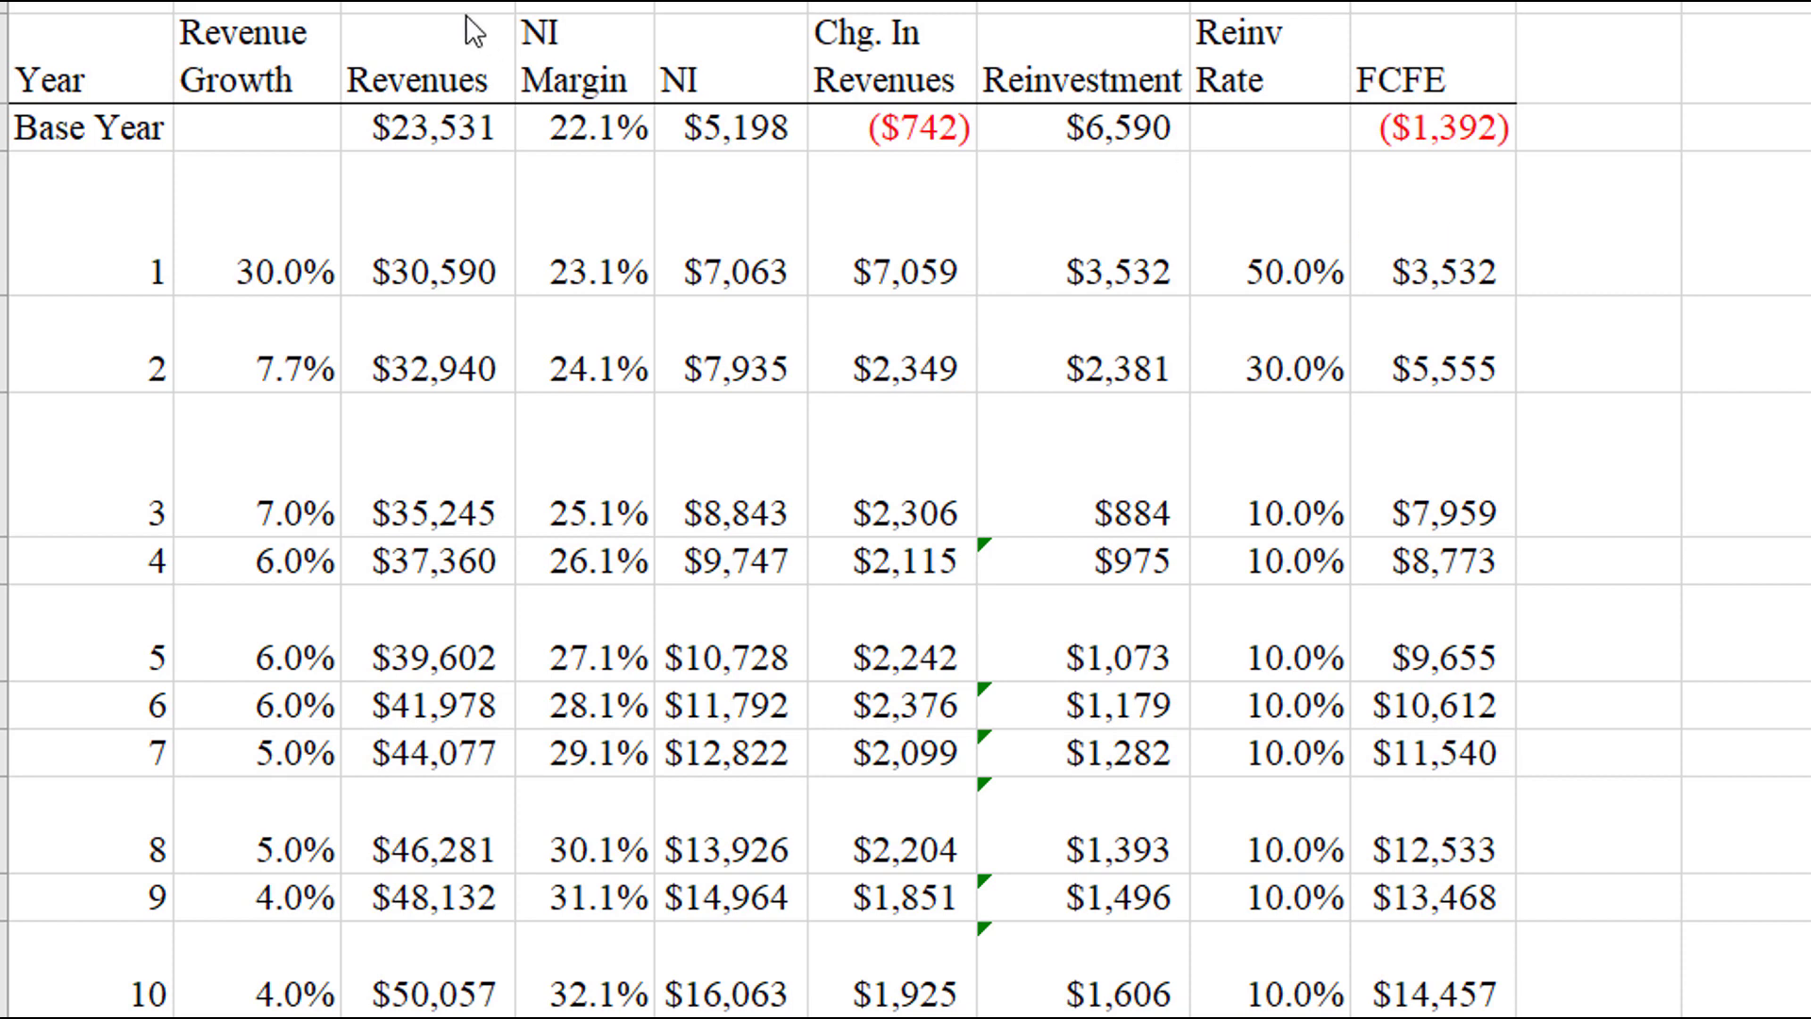
Examine the Revenue Growth and Revenues columns of the forecast from the base year through year 10.
left_click(1269, 462)
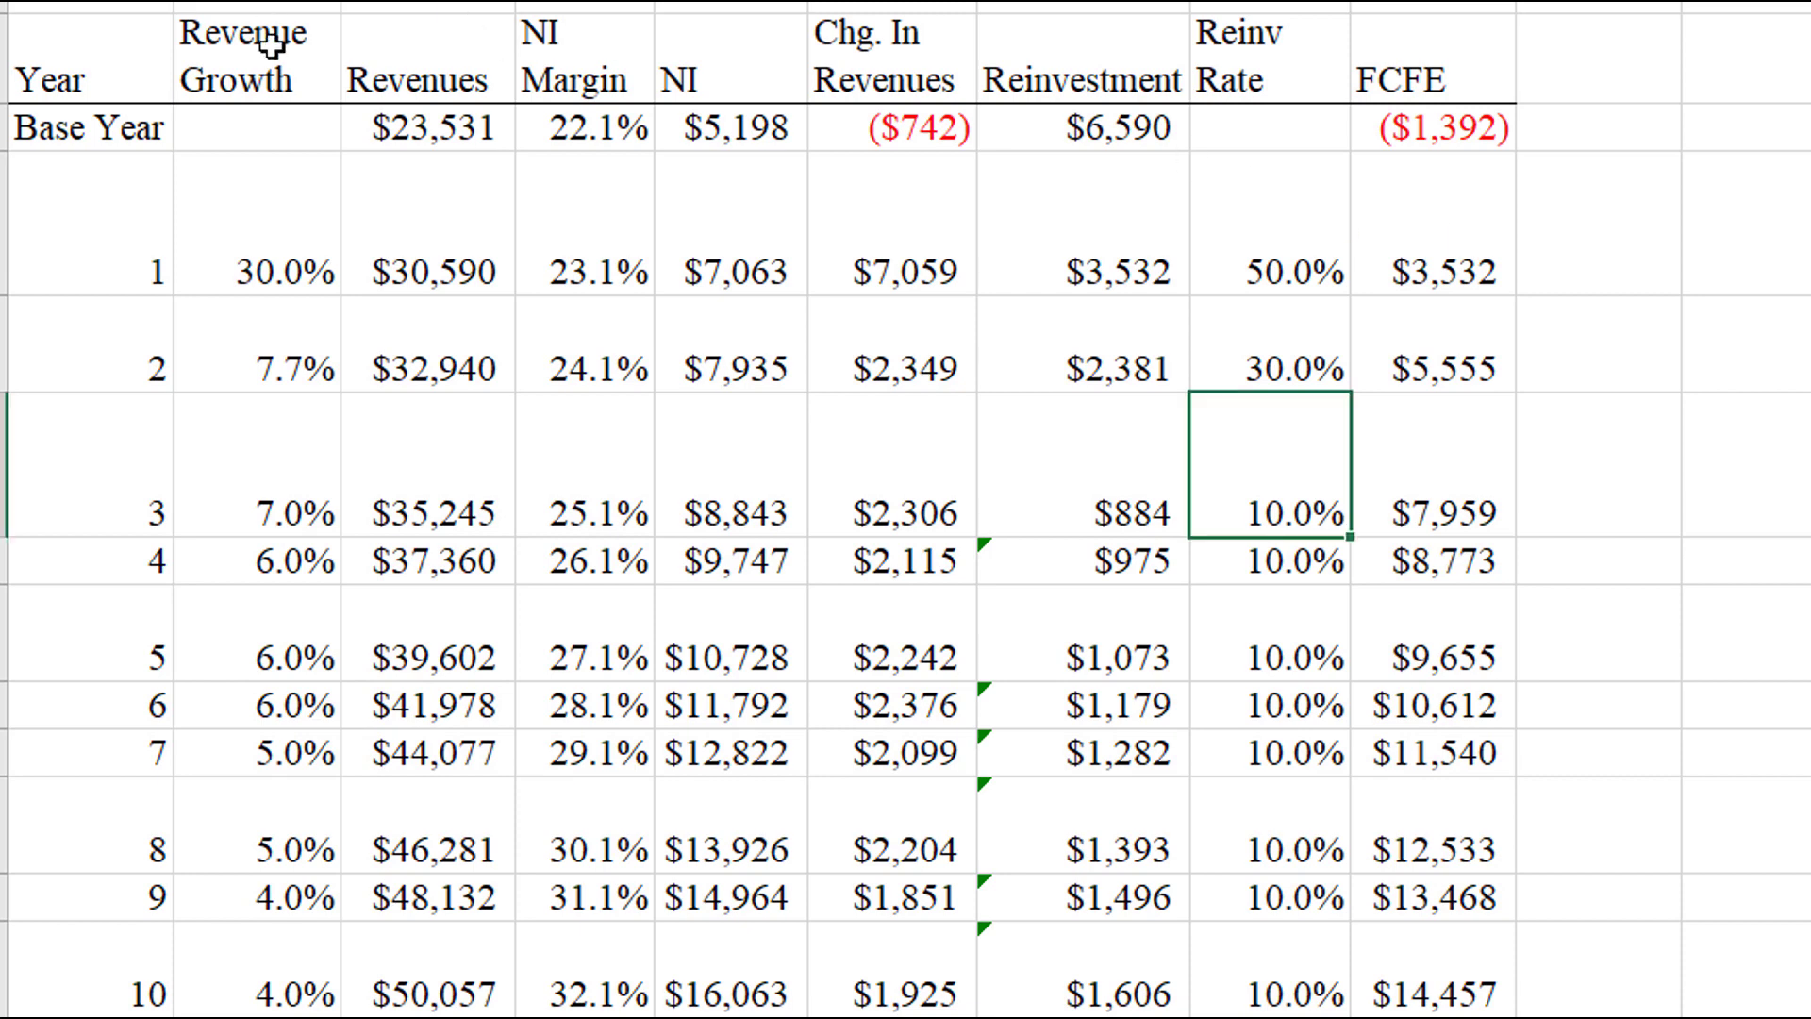
left_click(256, 19)
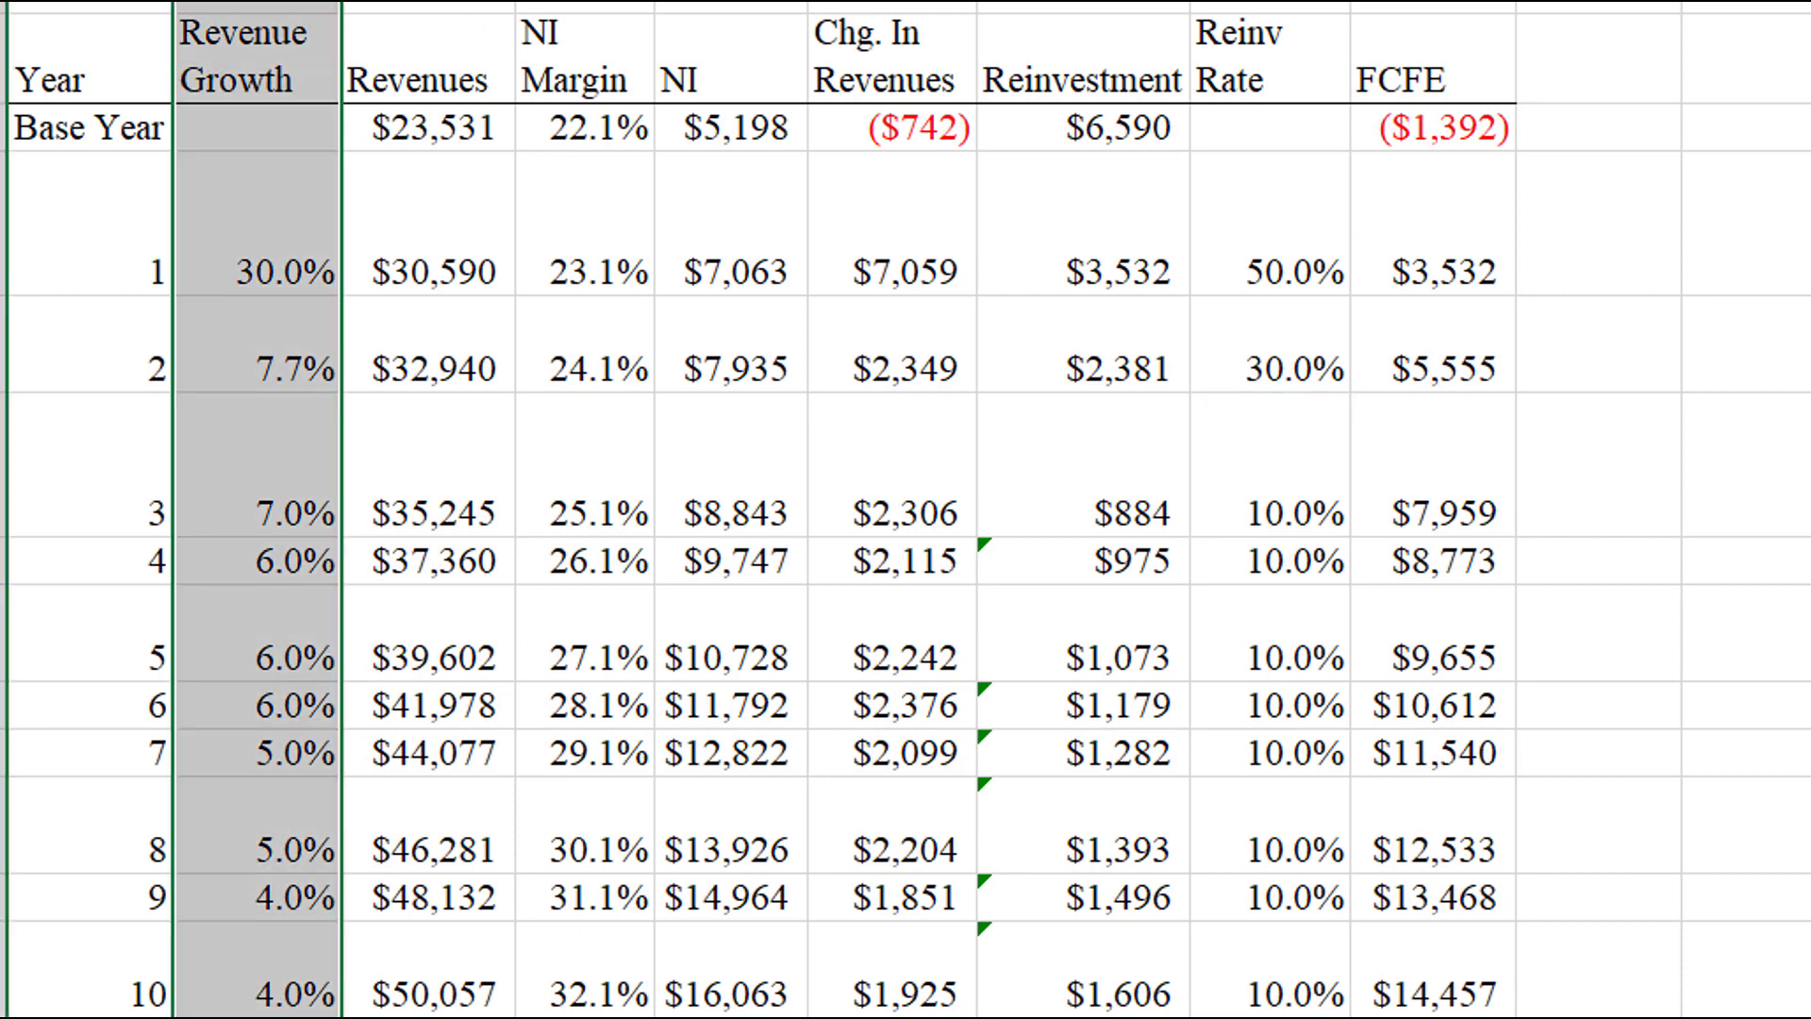
left_click(427, 19)
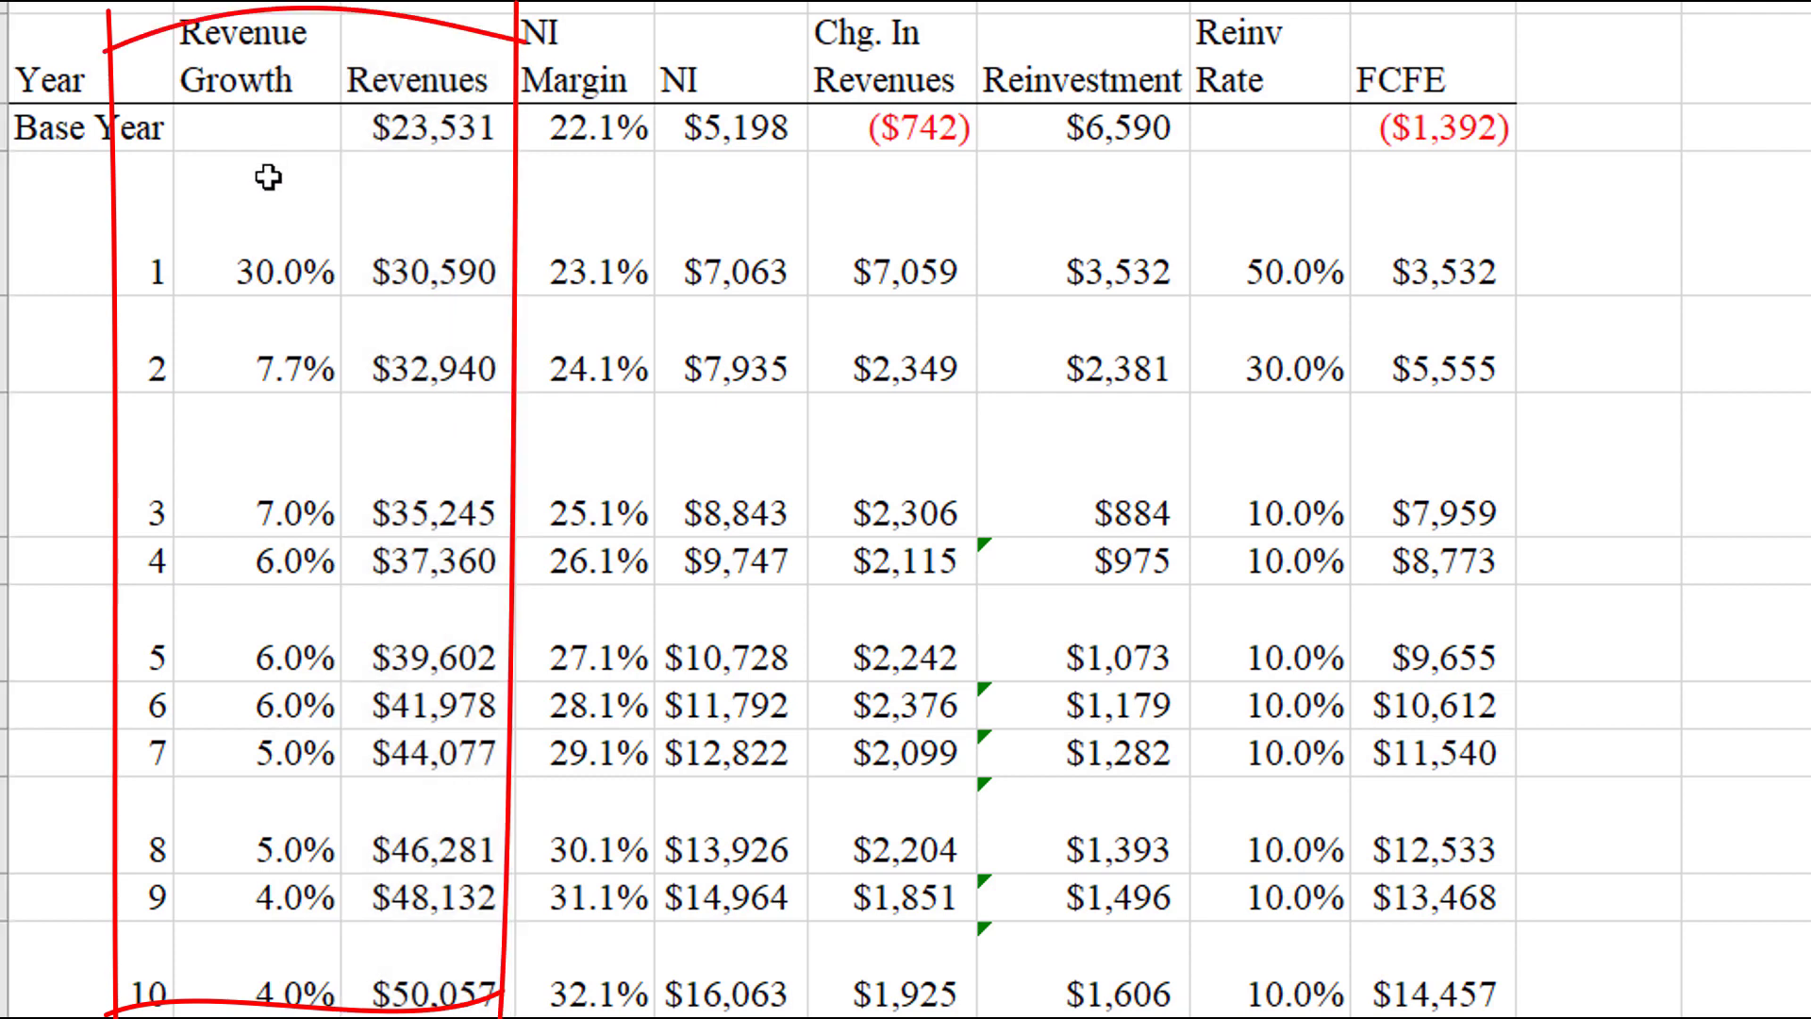
left_click(445, 232)
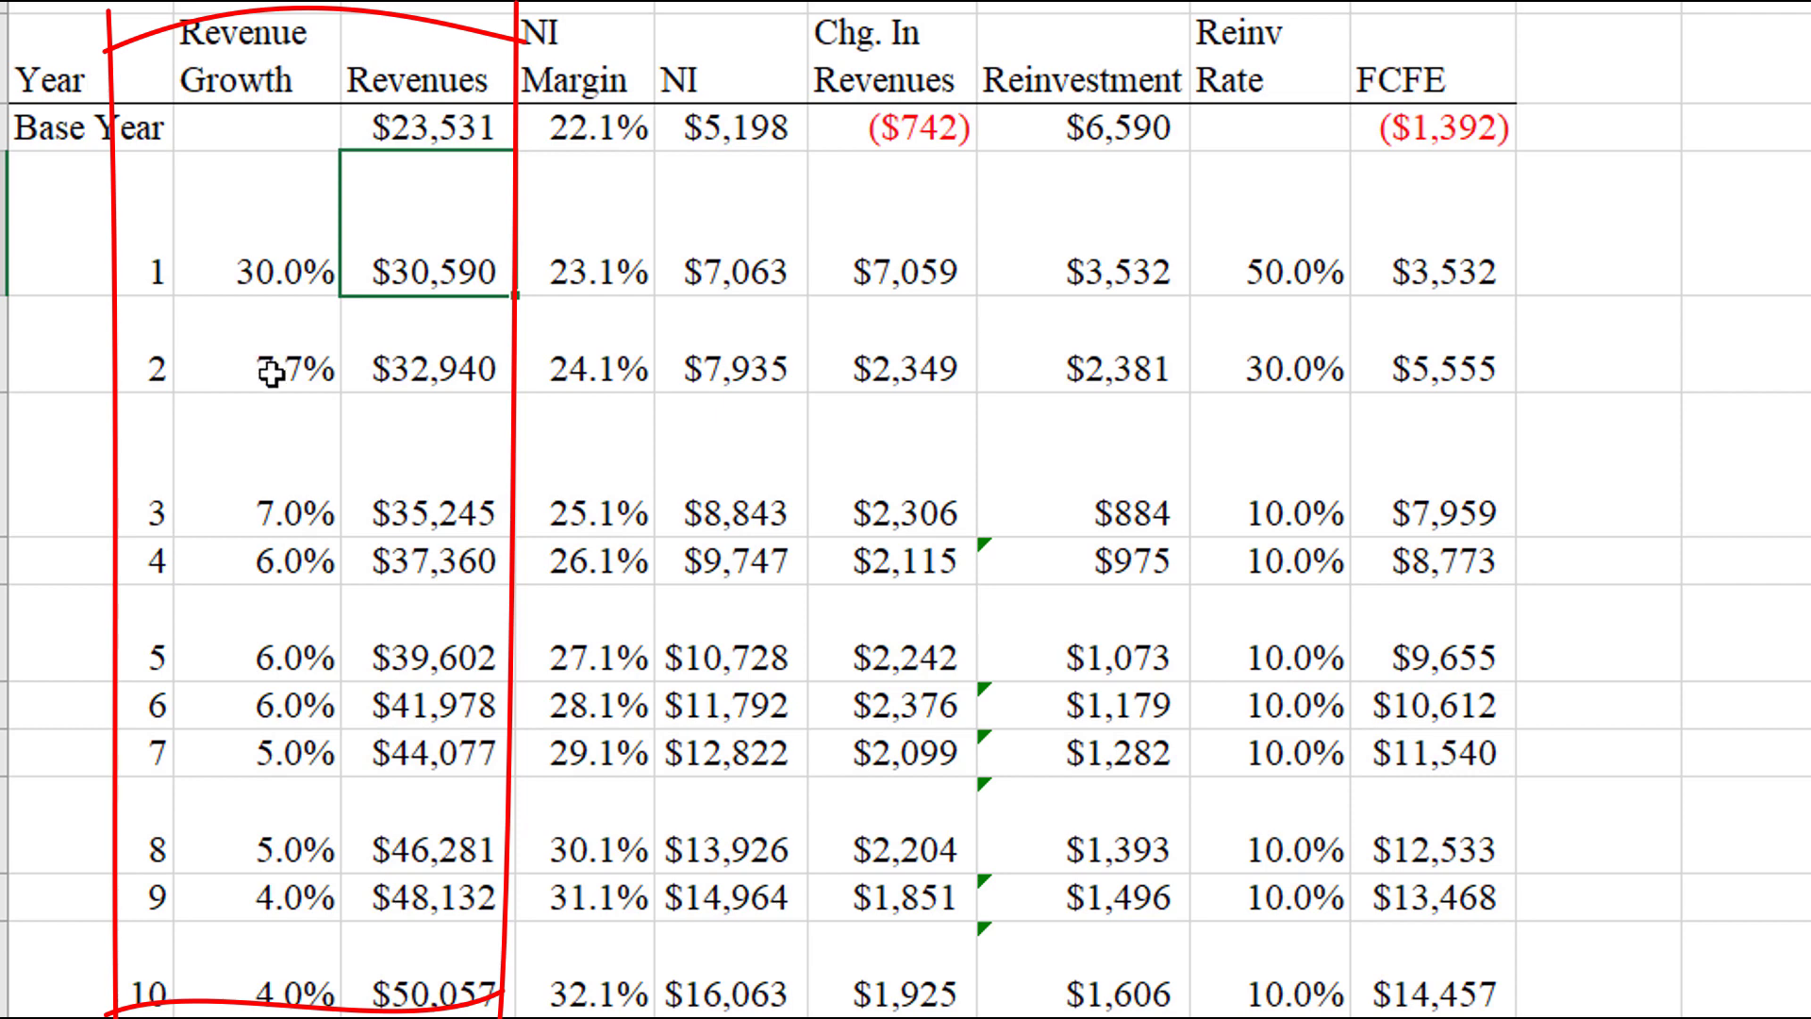
left_click(471, 378)
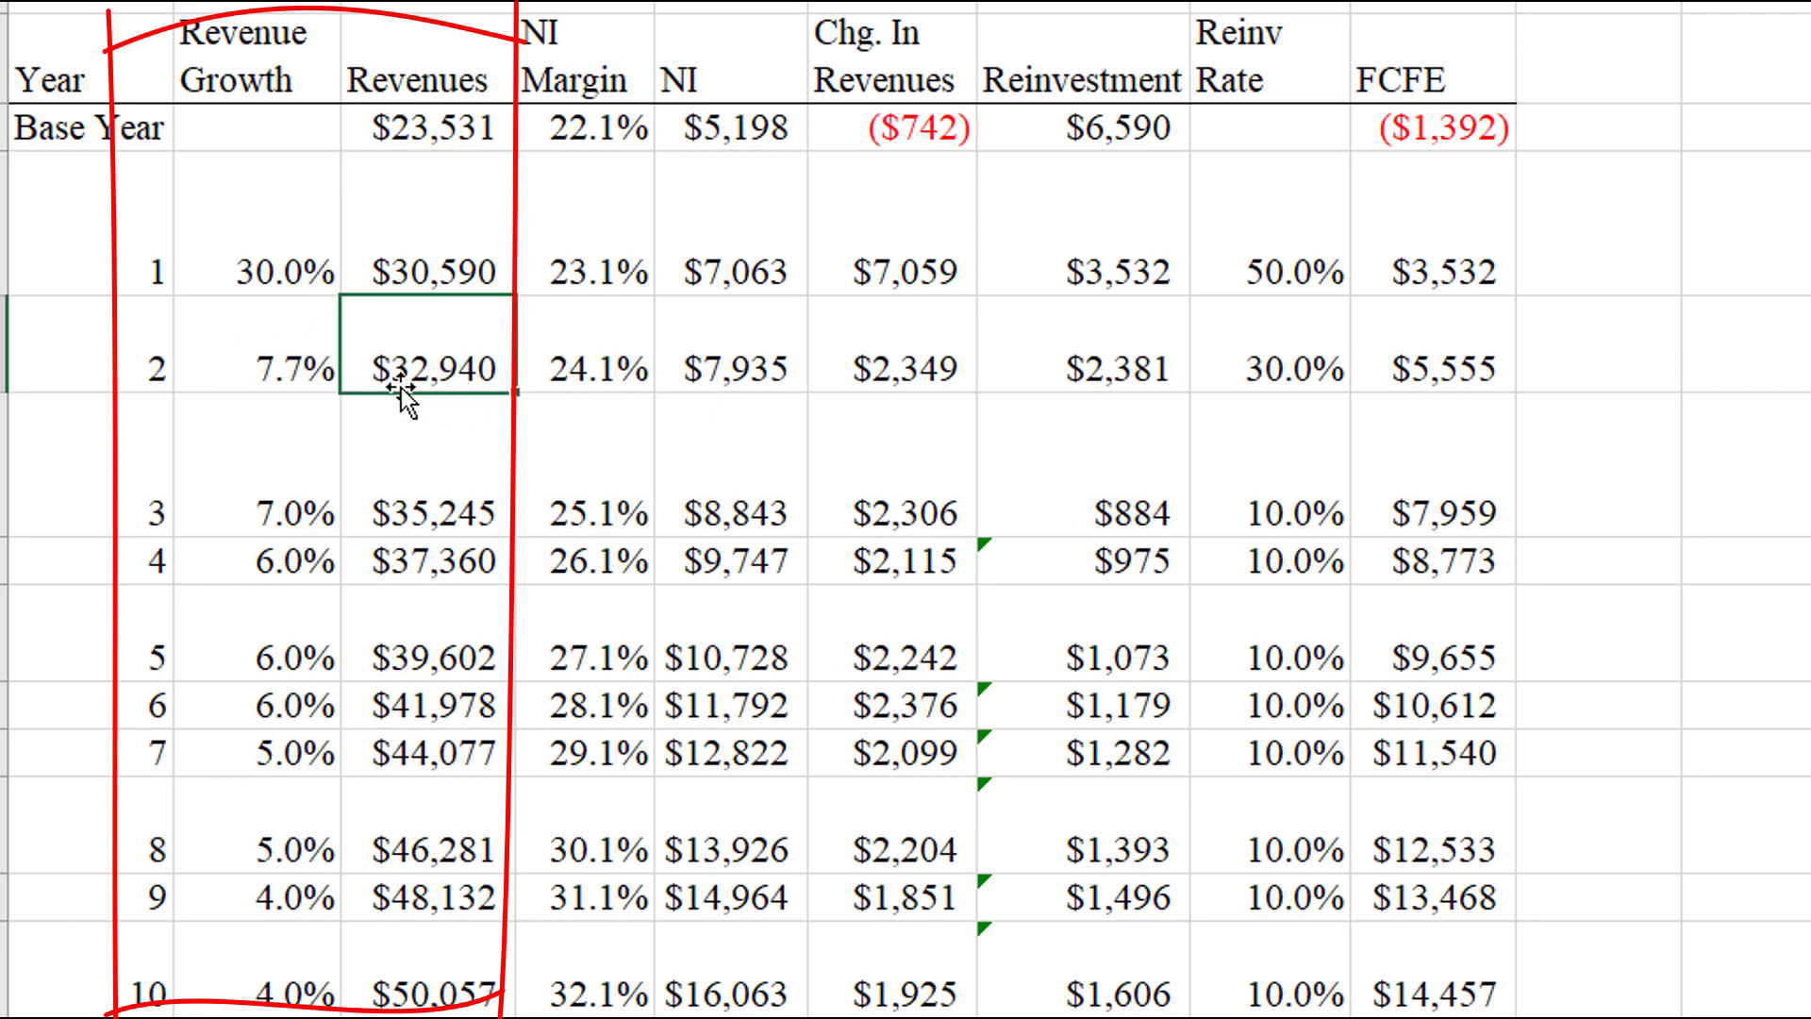
left_click_drag(3, 344, 3, 223)
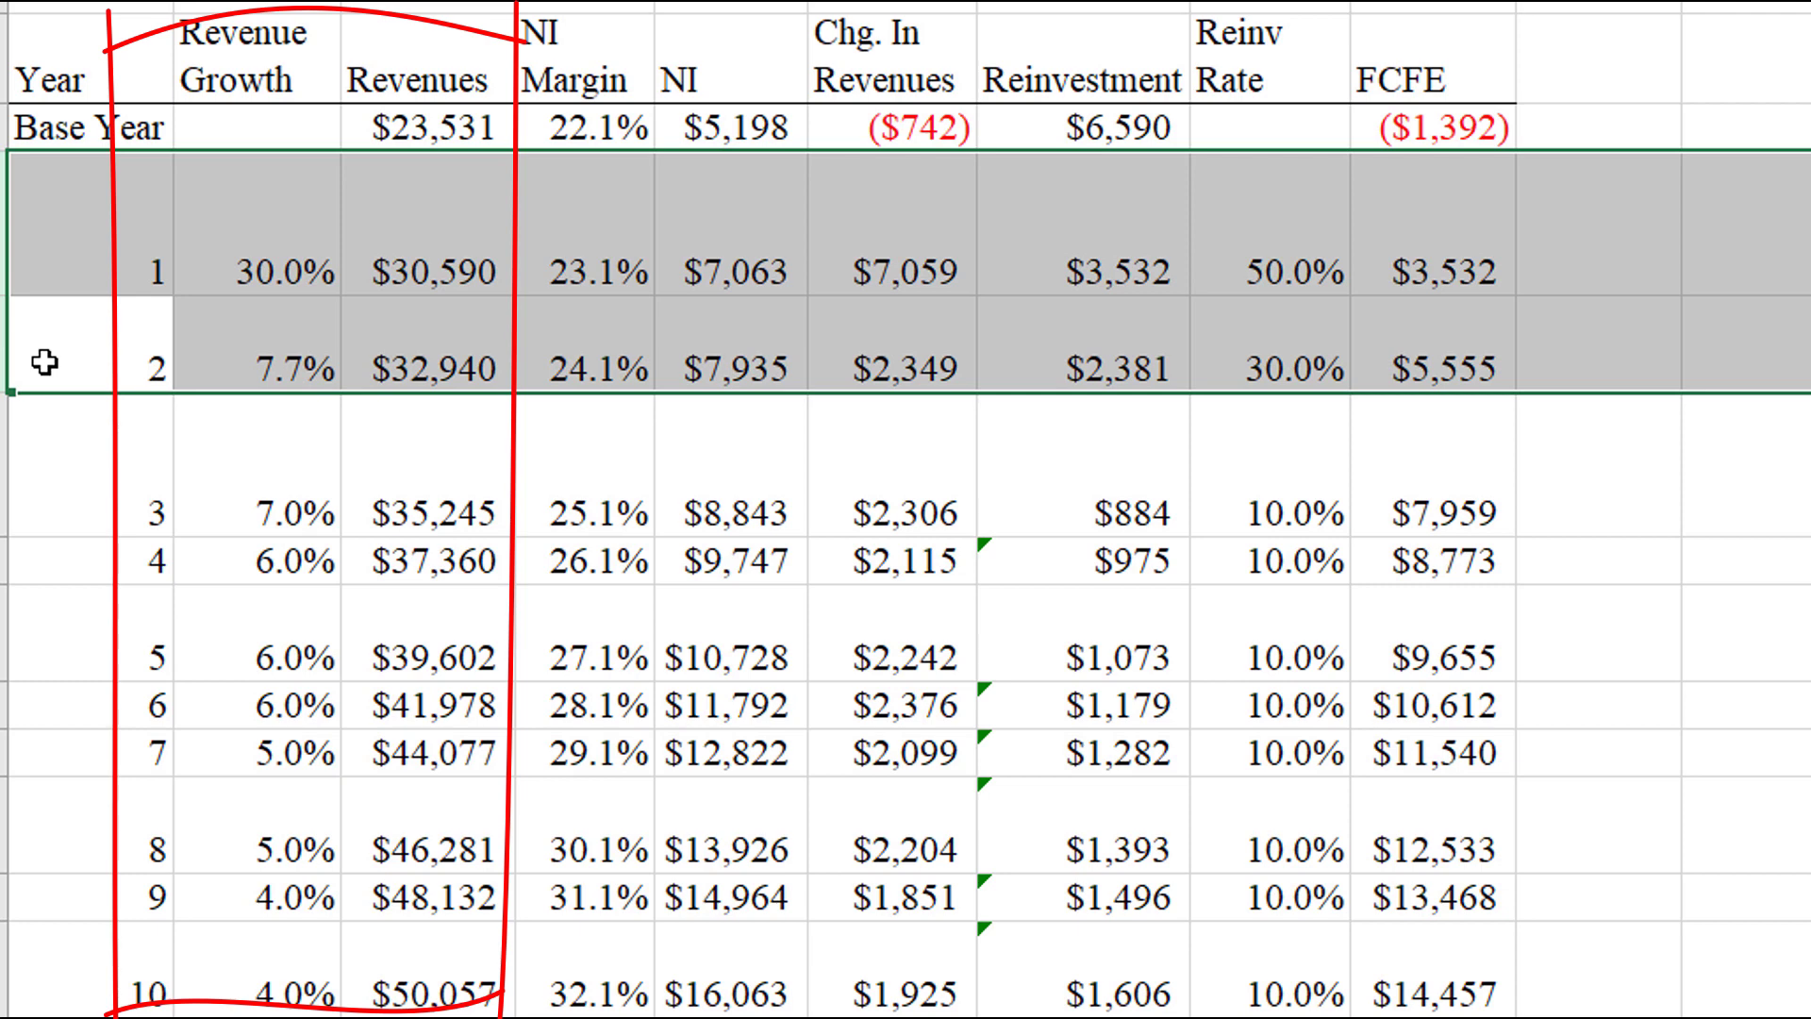
left_click(136, 478)
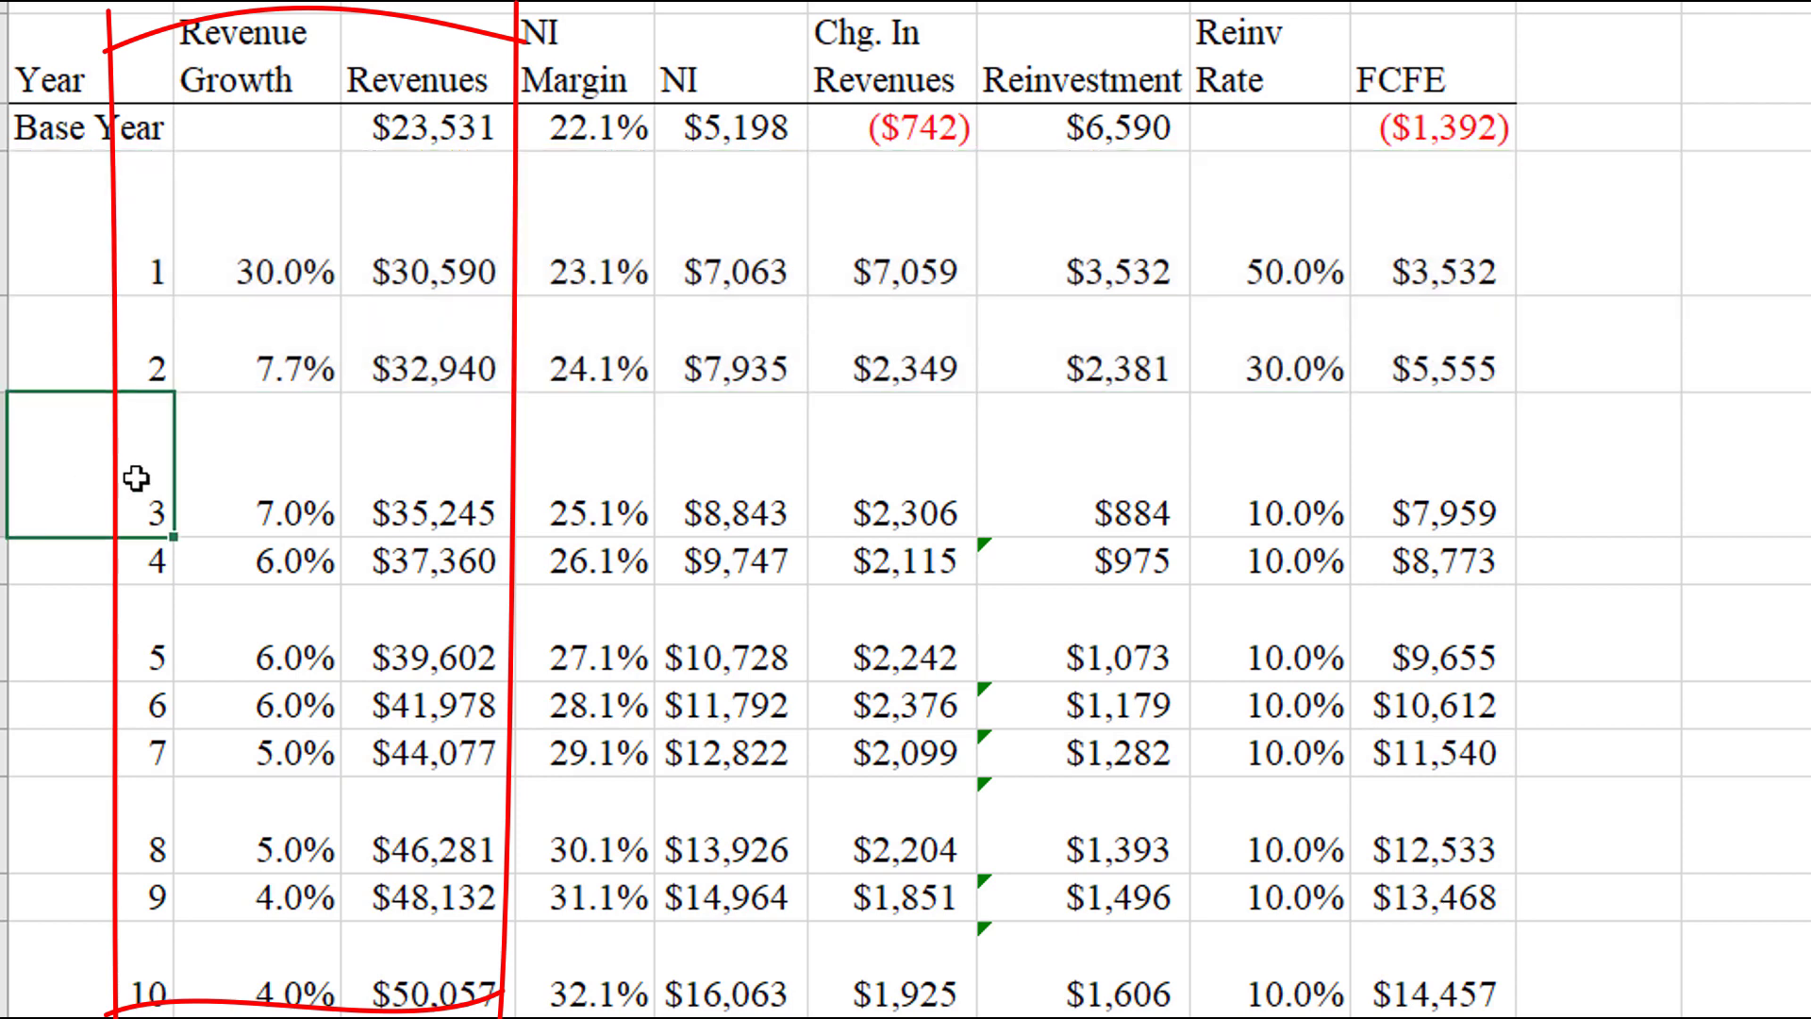
left_click(446, 479)
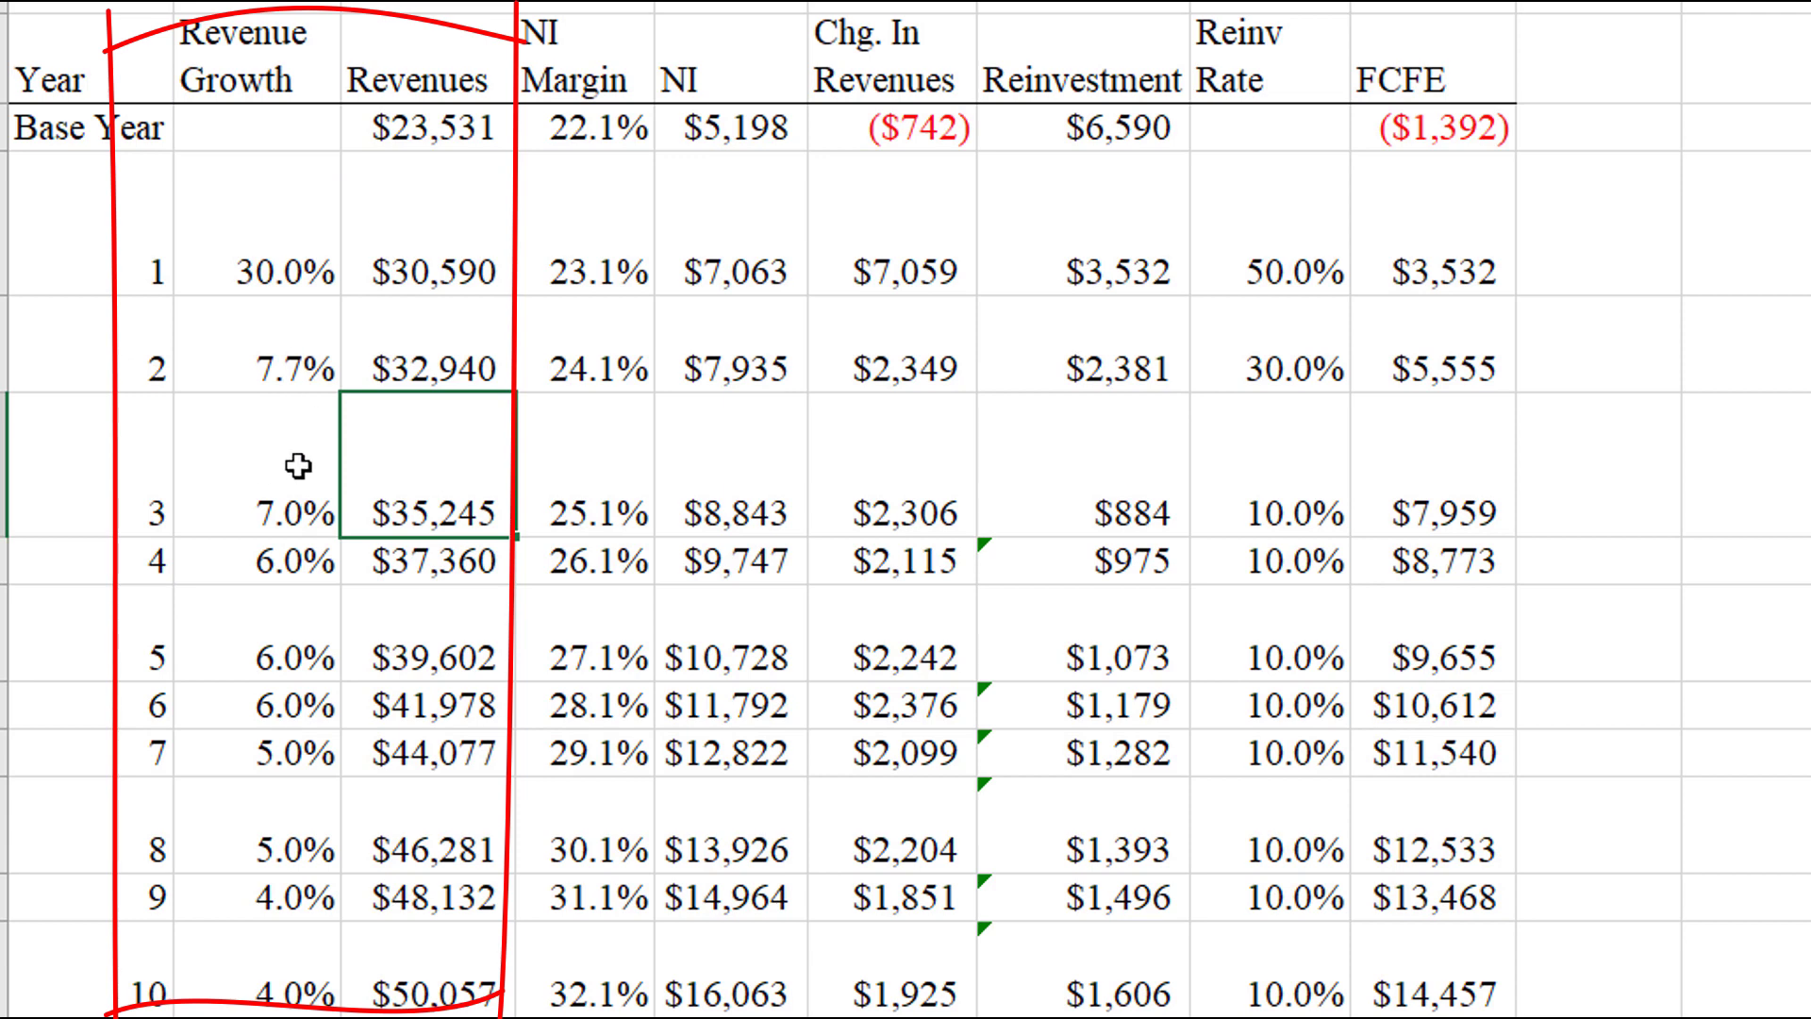
left_click(232, 458)
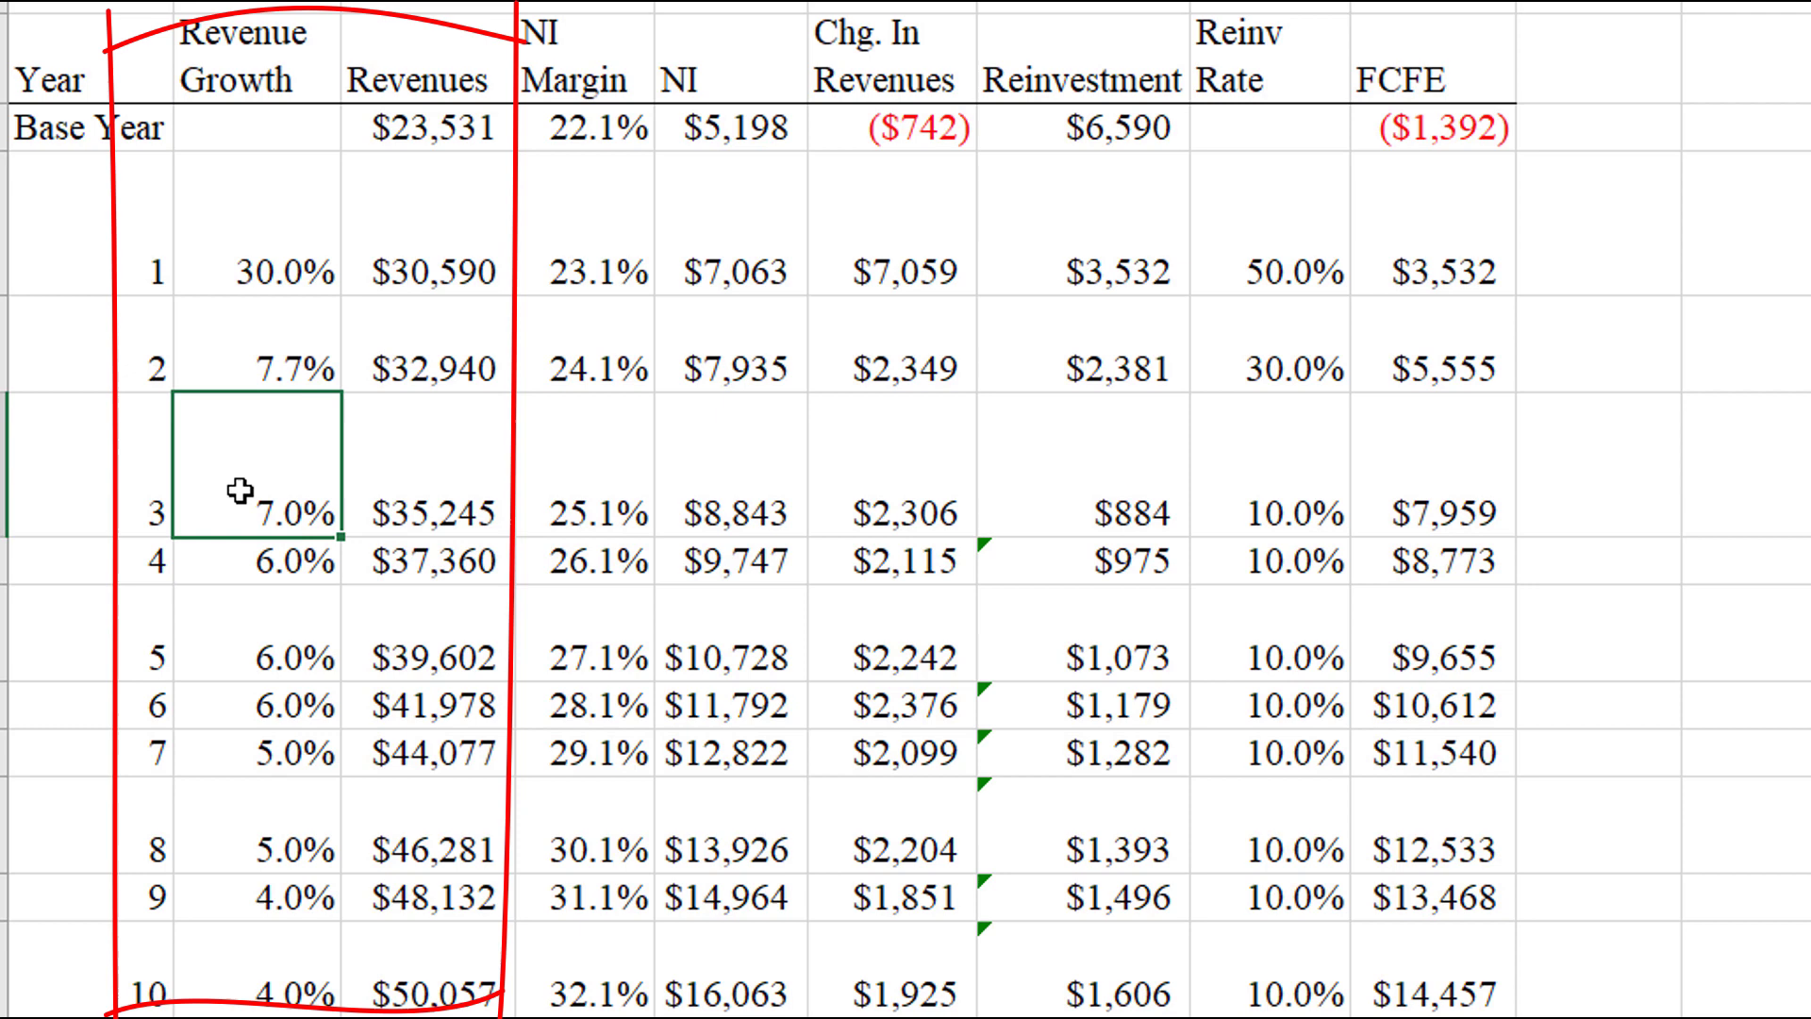
left_click(240, 560)
left_click(242, 655)
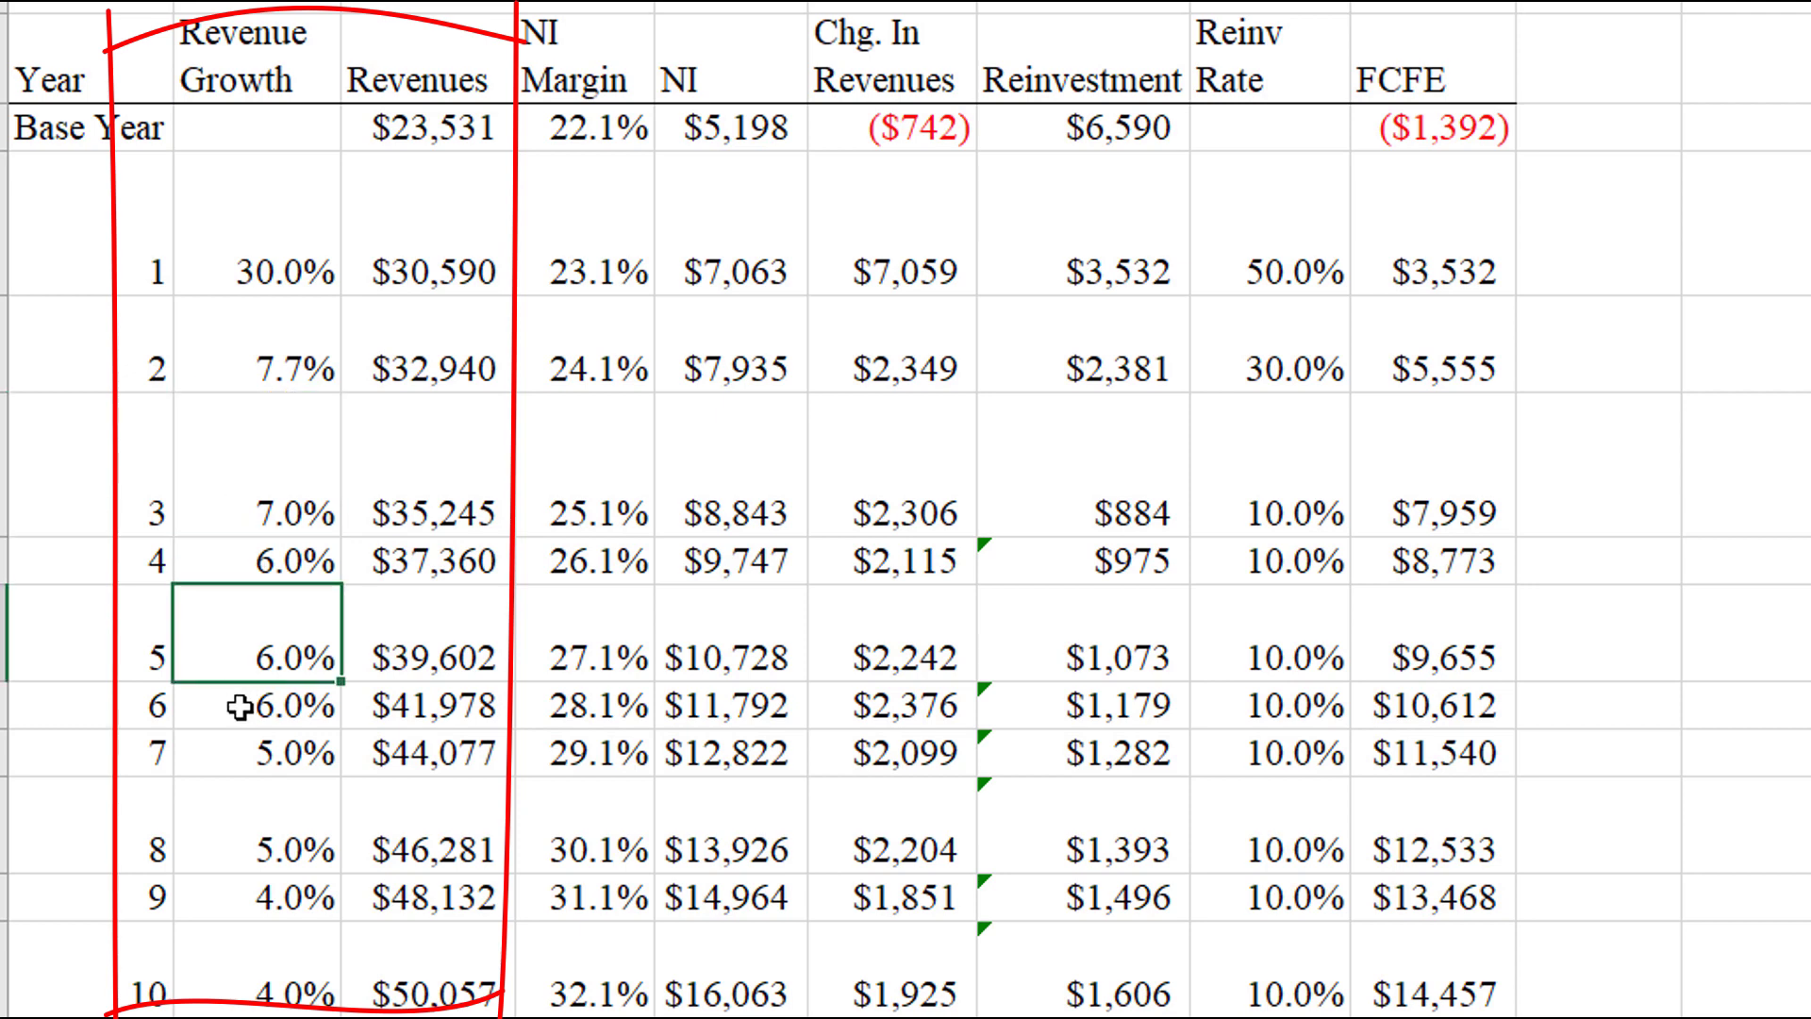
left_click(239, 706)
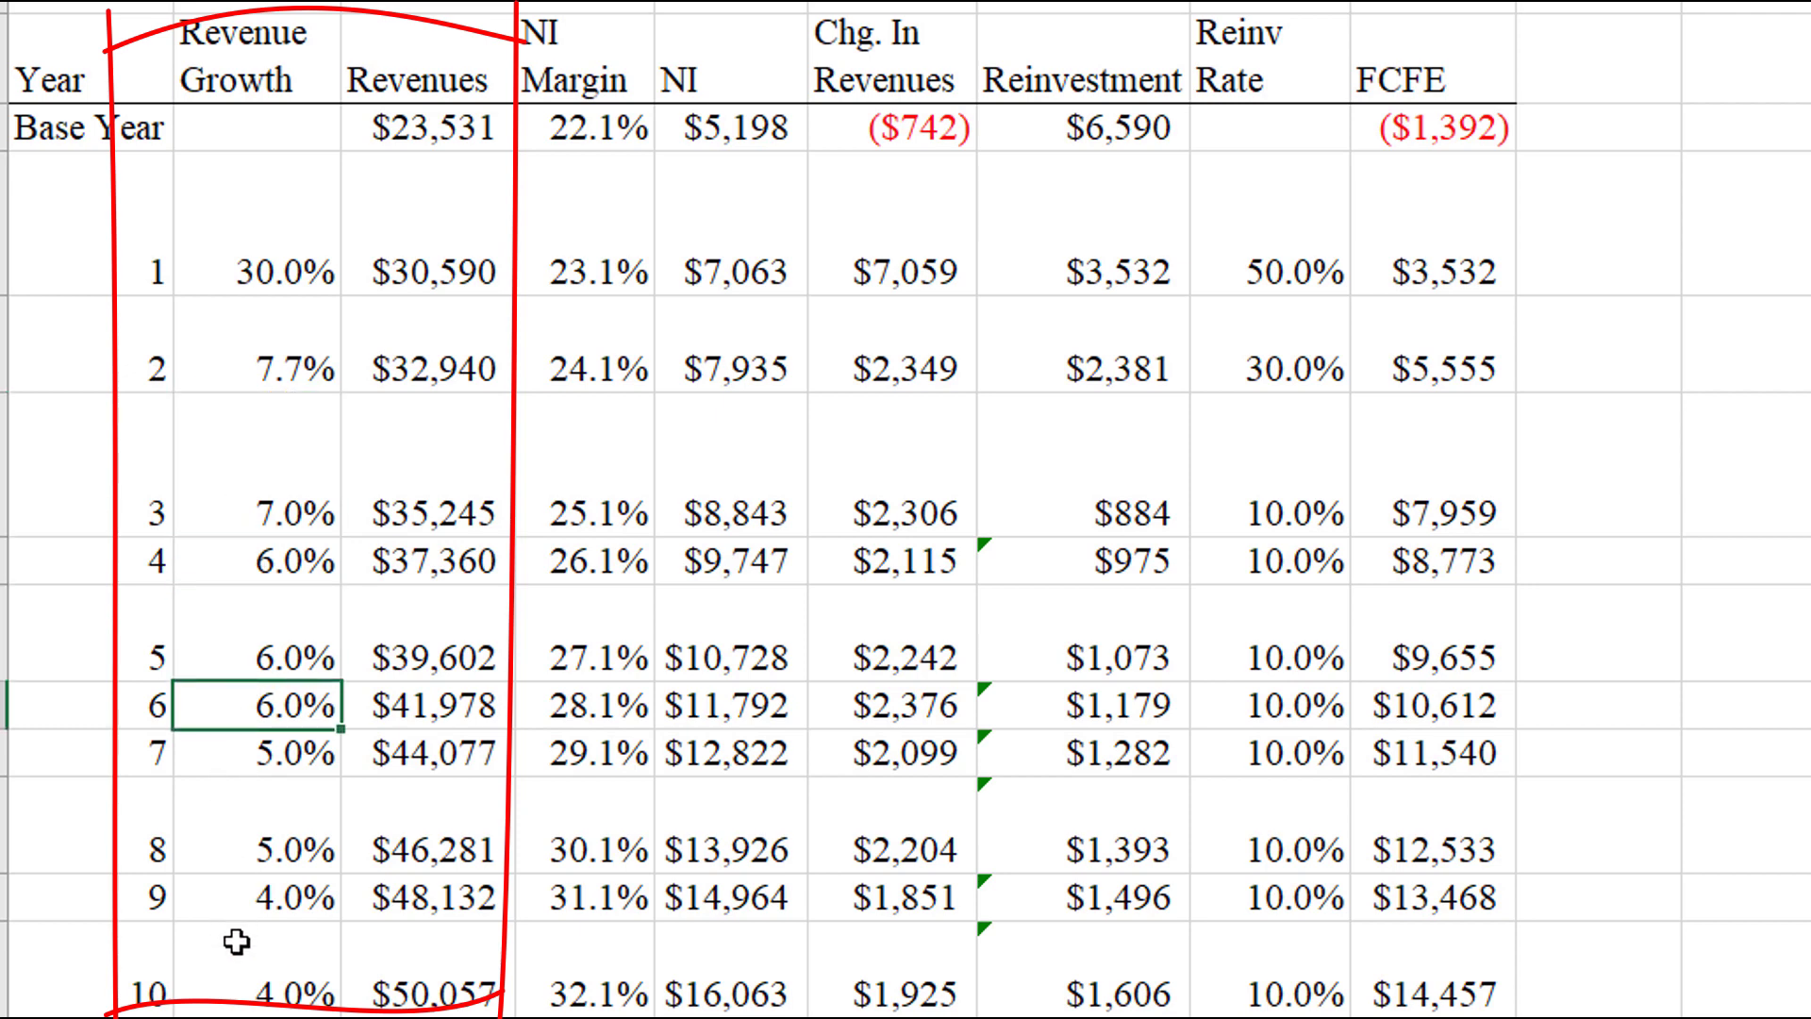
key("Escape")
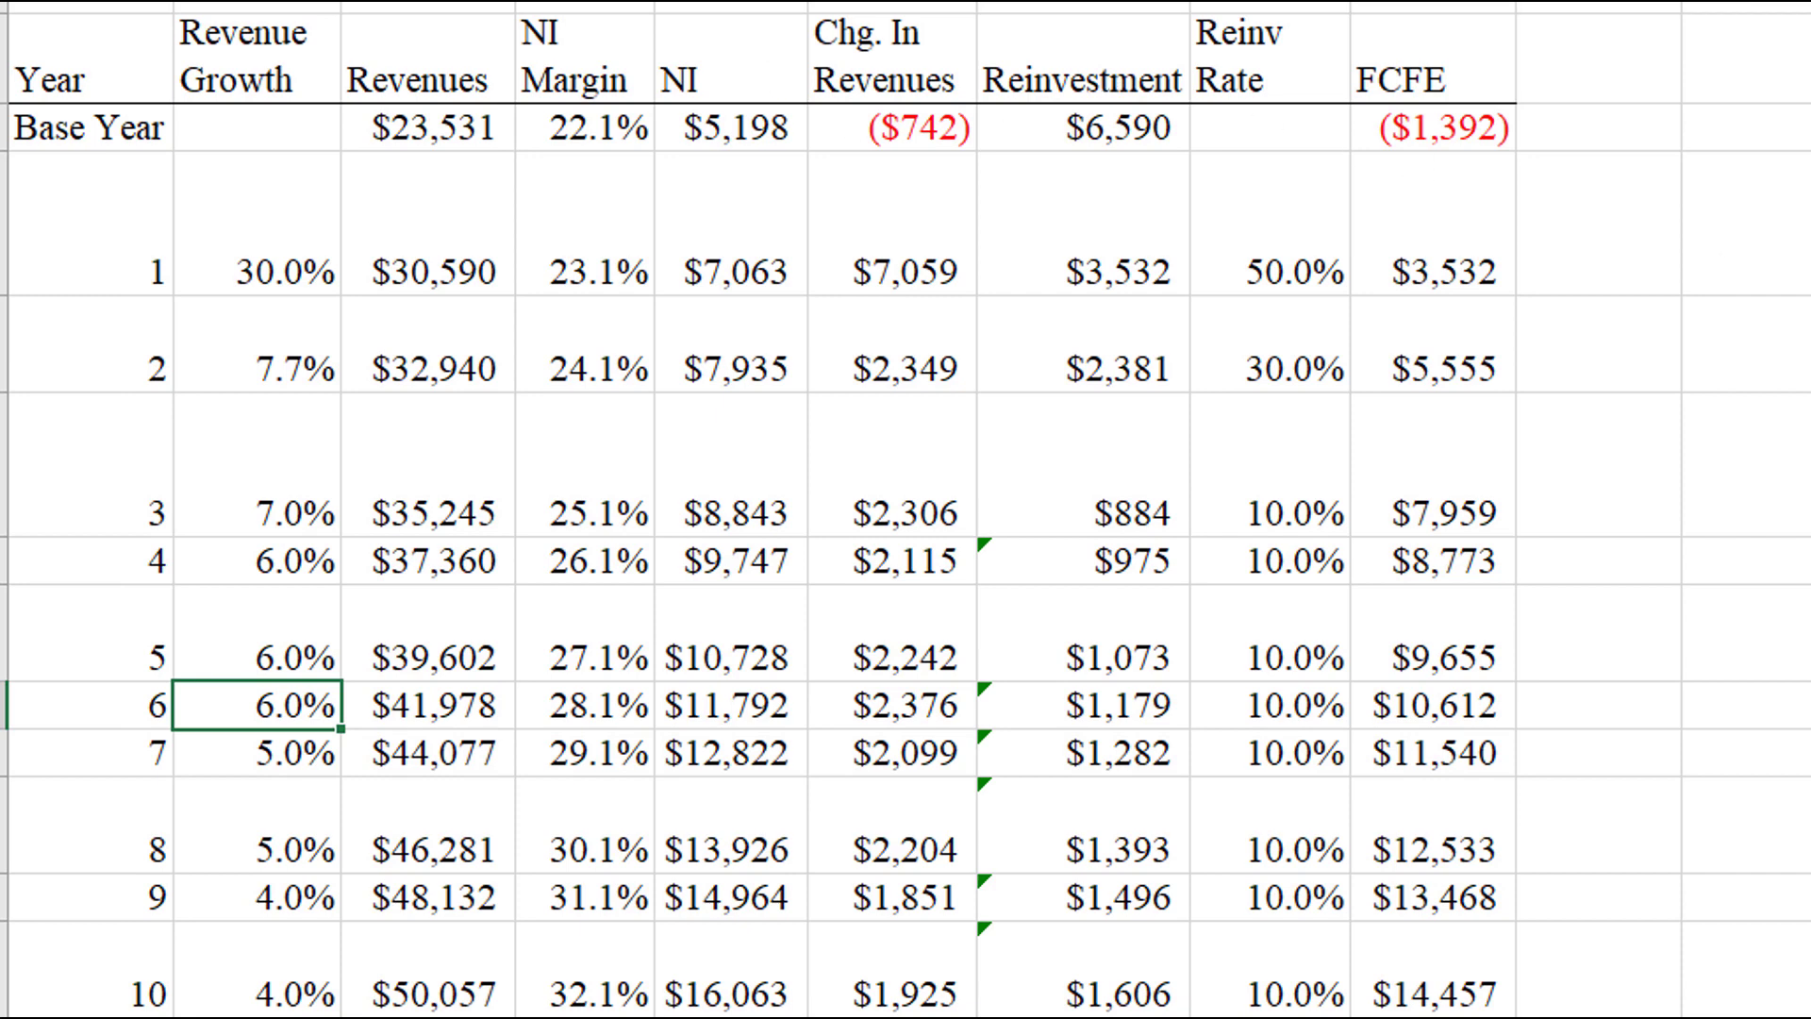
Review the NI Margin column from the base year to year 10 and how it combines with Revenues to give NI.
left_click(585, 56)
mouse_move(510, 5)
left_mouse_down()
mouse_move(586, 1013)
mouse_move(604, 8)
mouse_move(510, 8)
left_mouse_up()
left_click(558, 54)
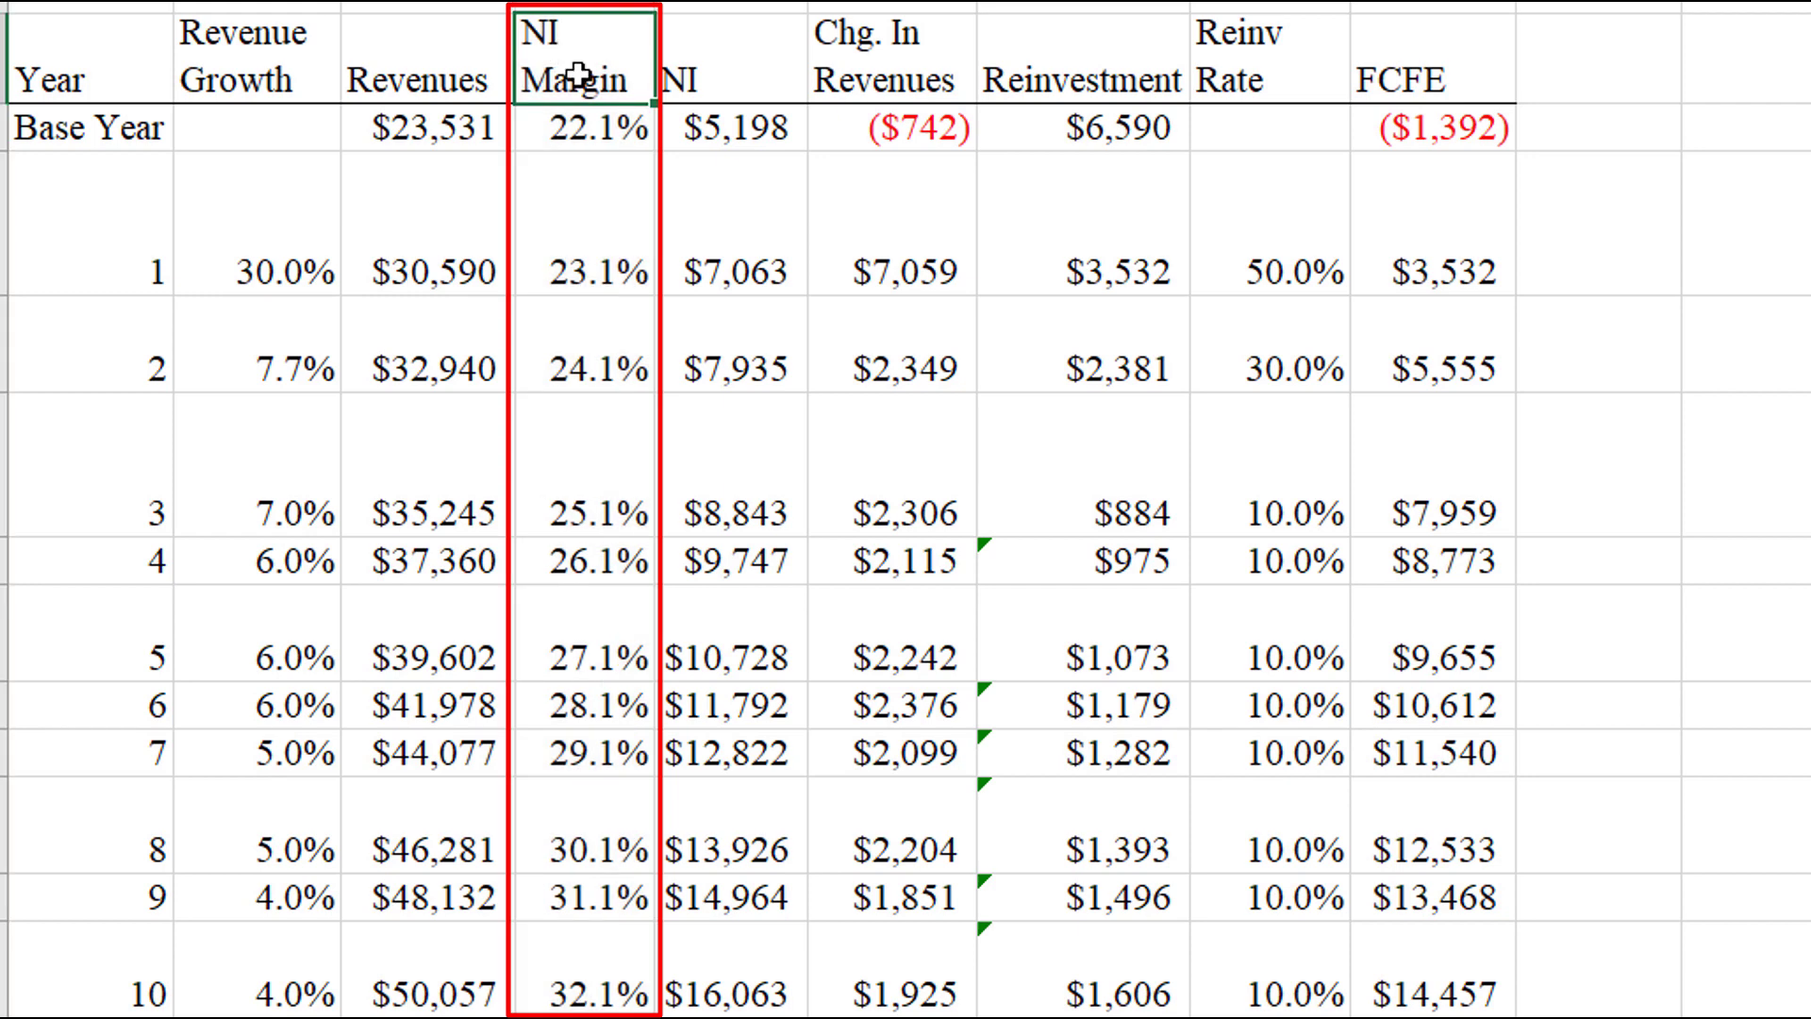
left_click(620, 126)
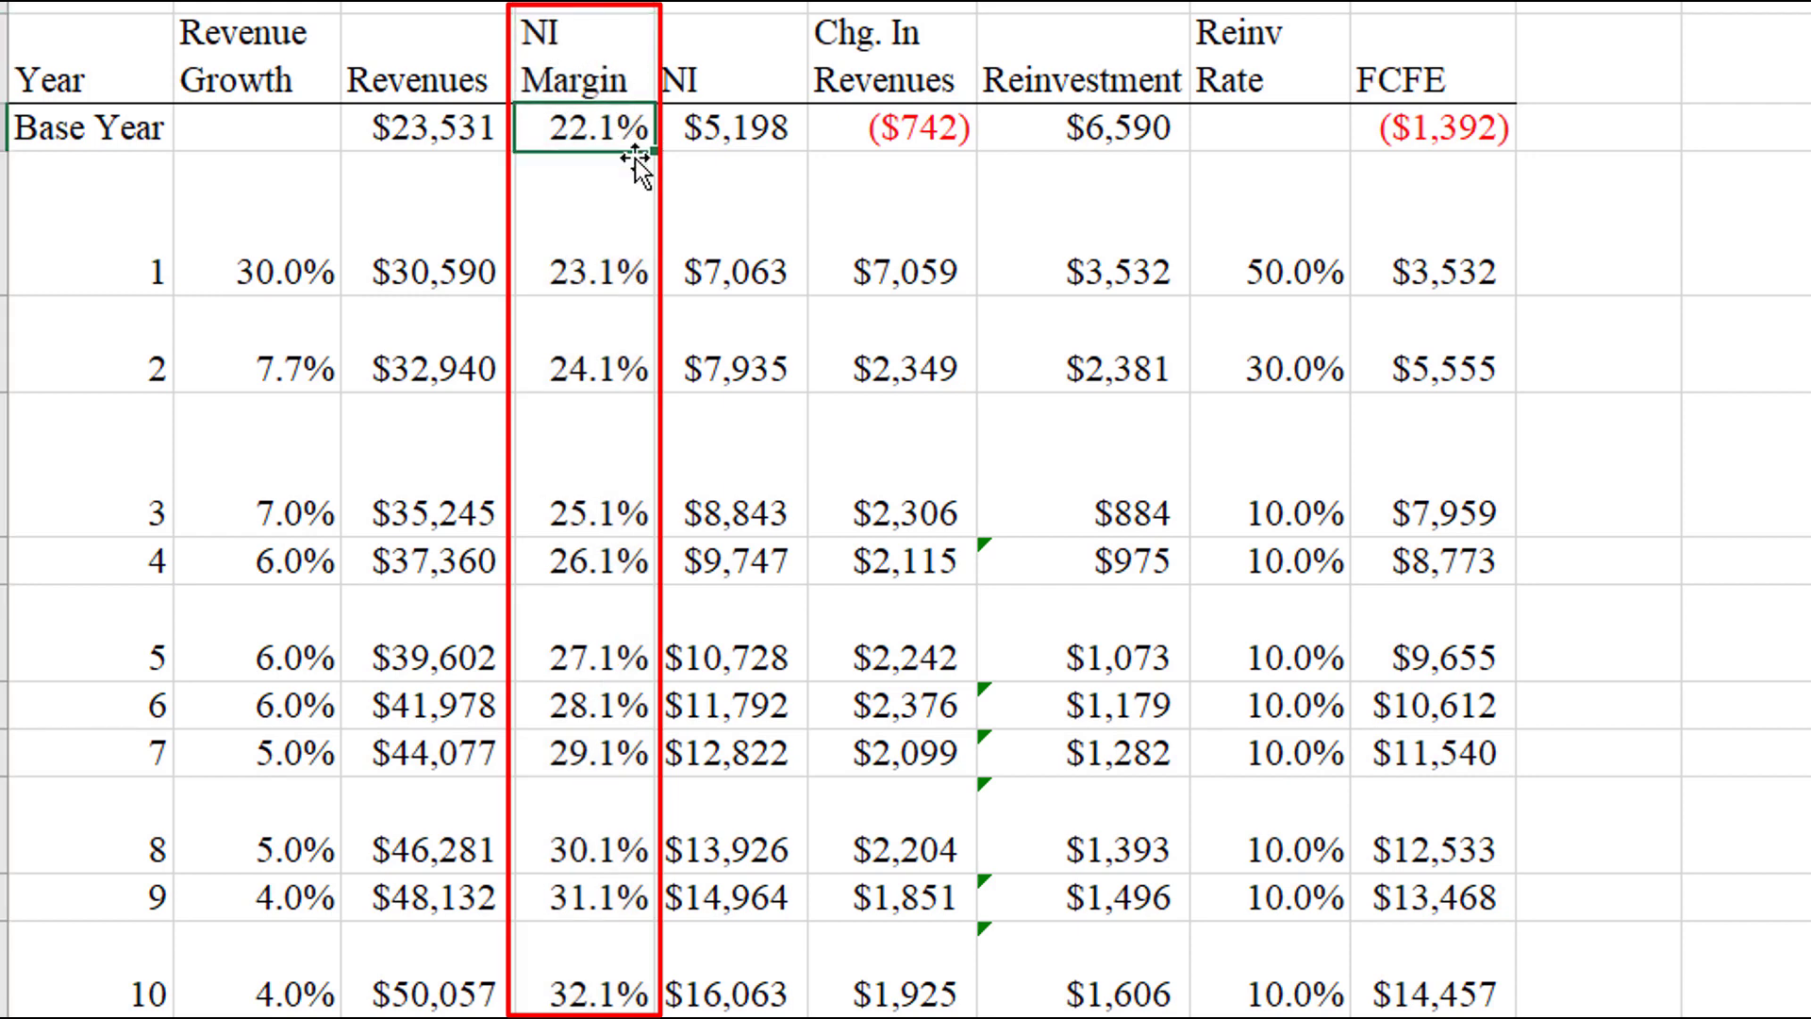
left_click(623, 247)
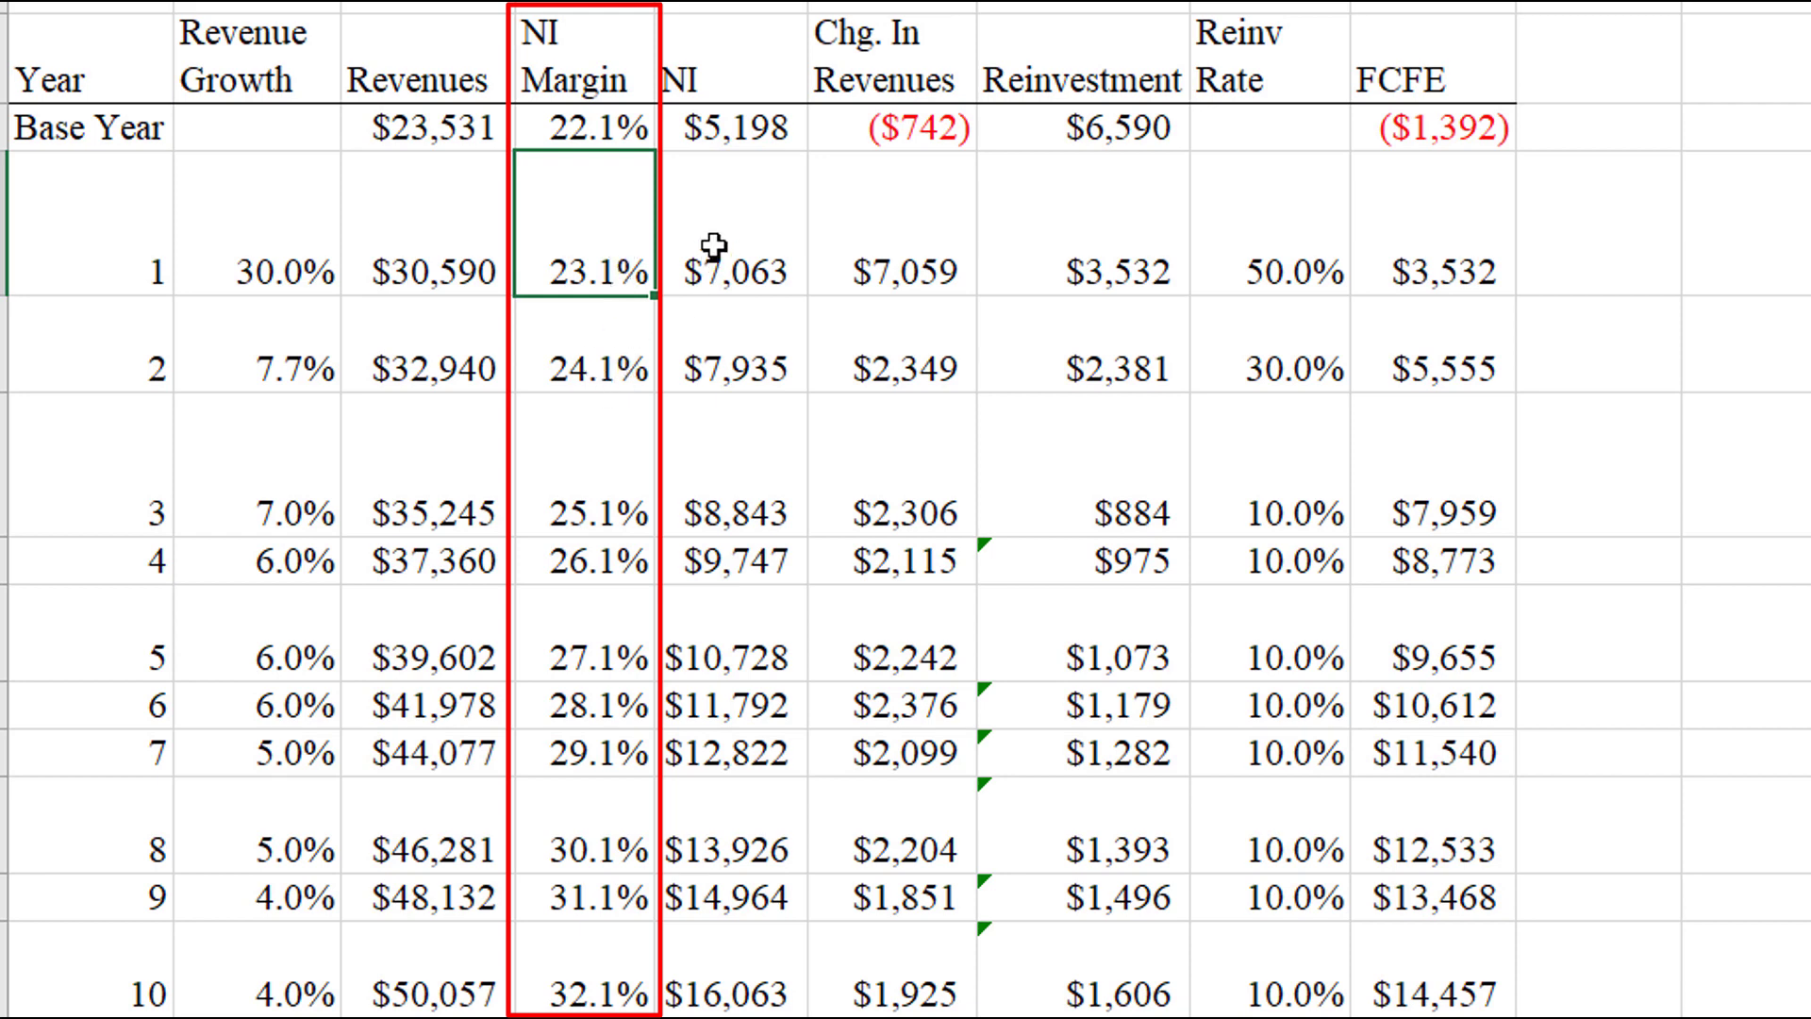
left_click(602, 988)
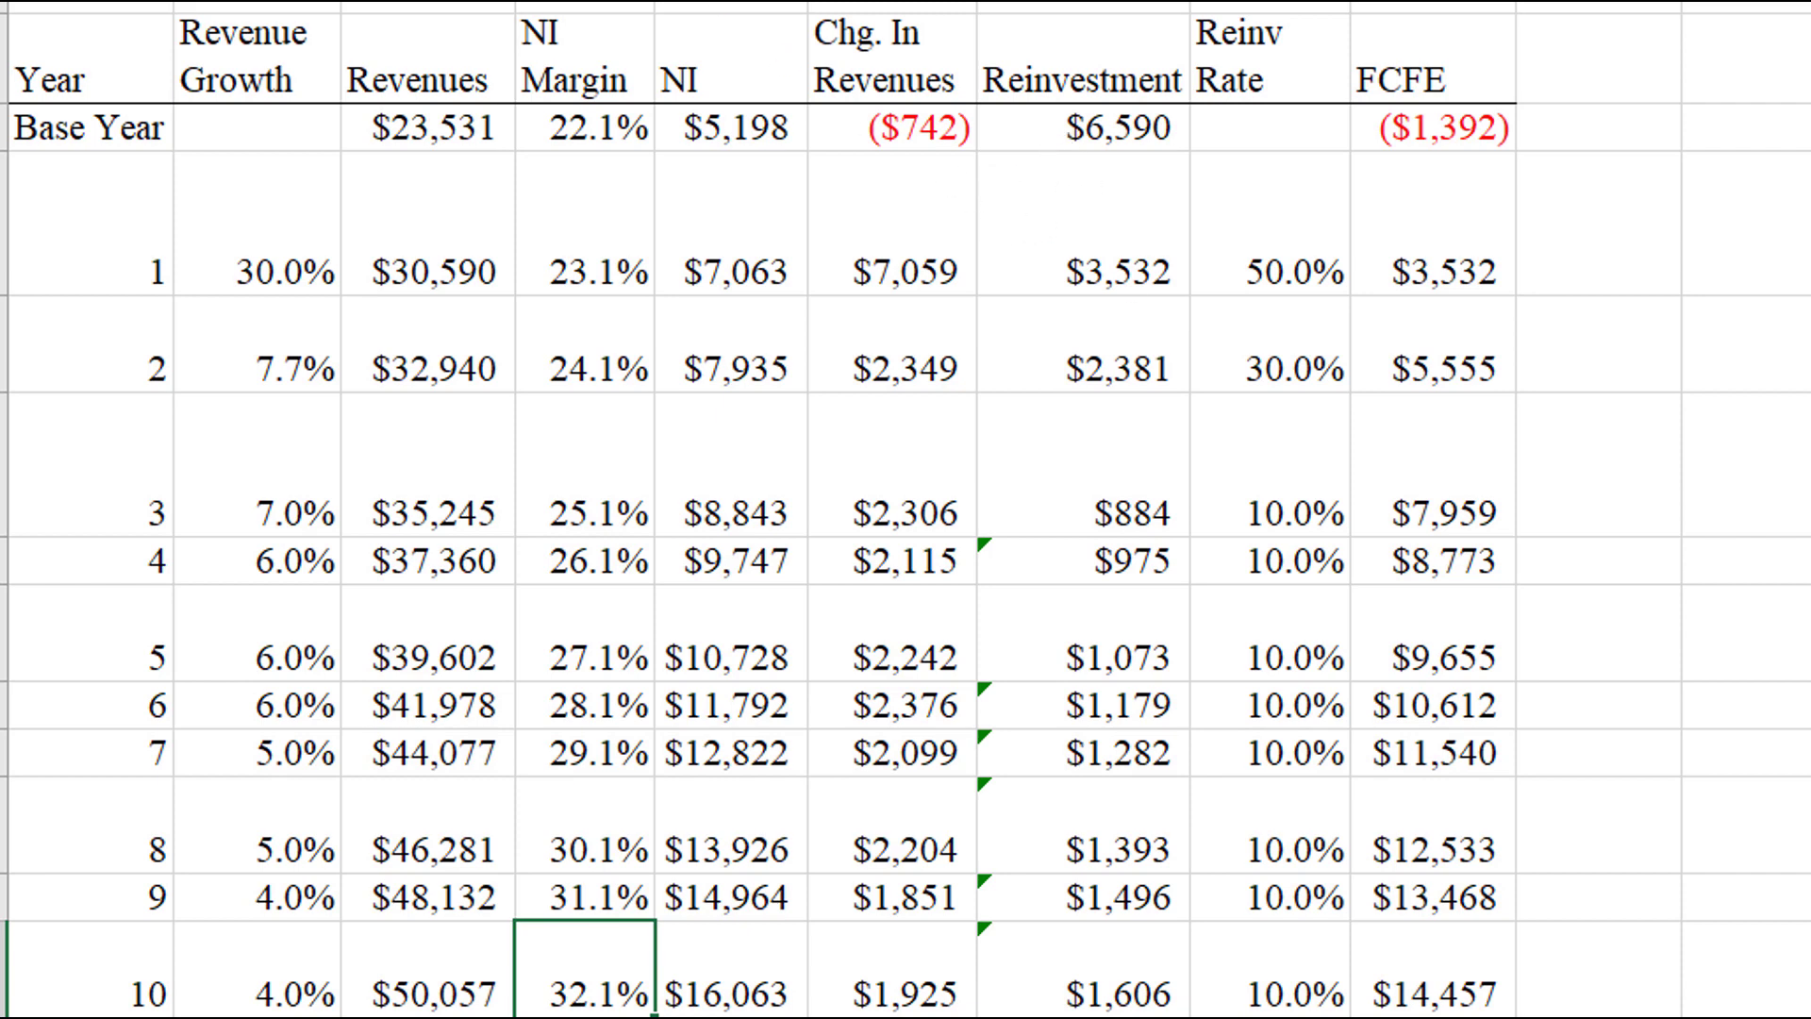
key("ctrl+space")
left_click(582, 6)
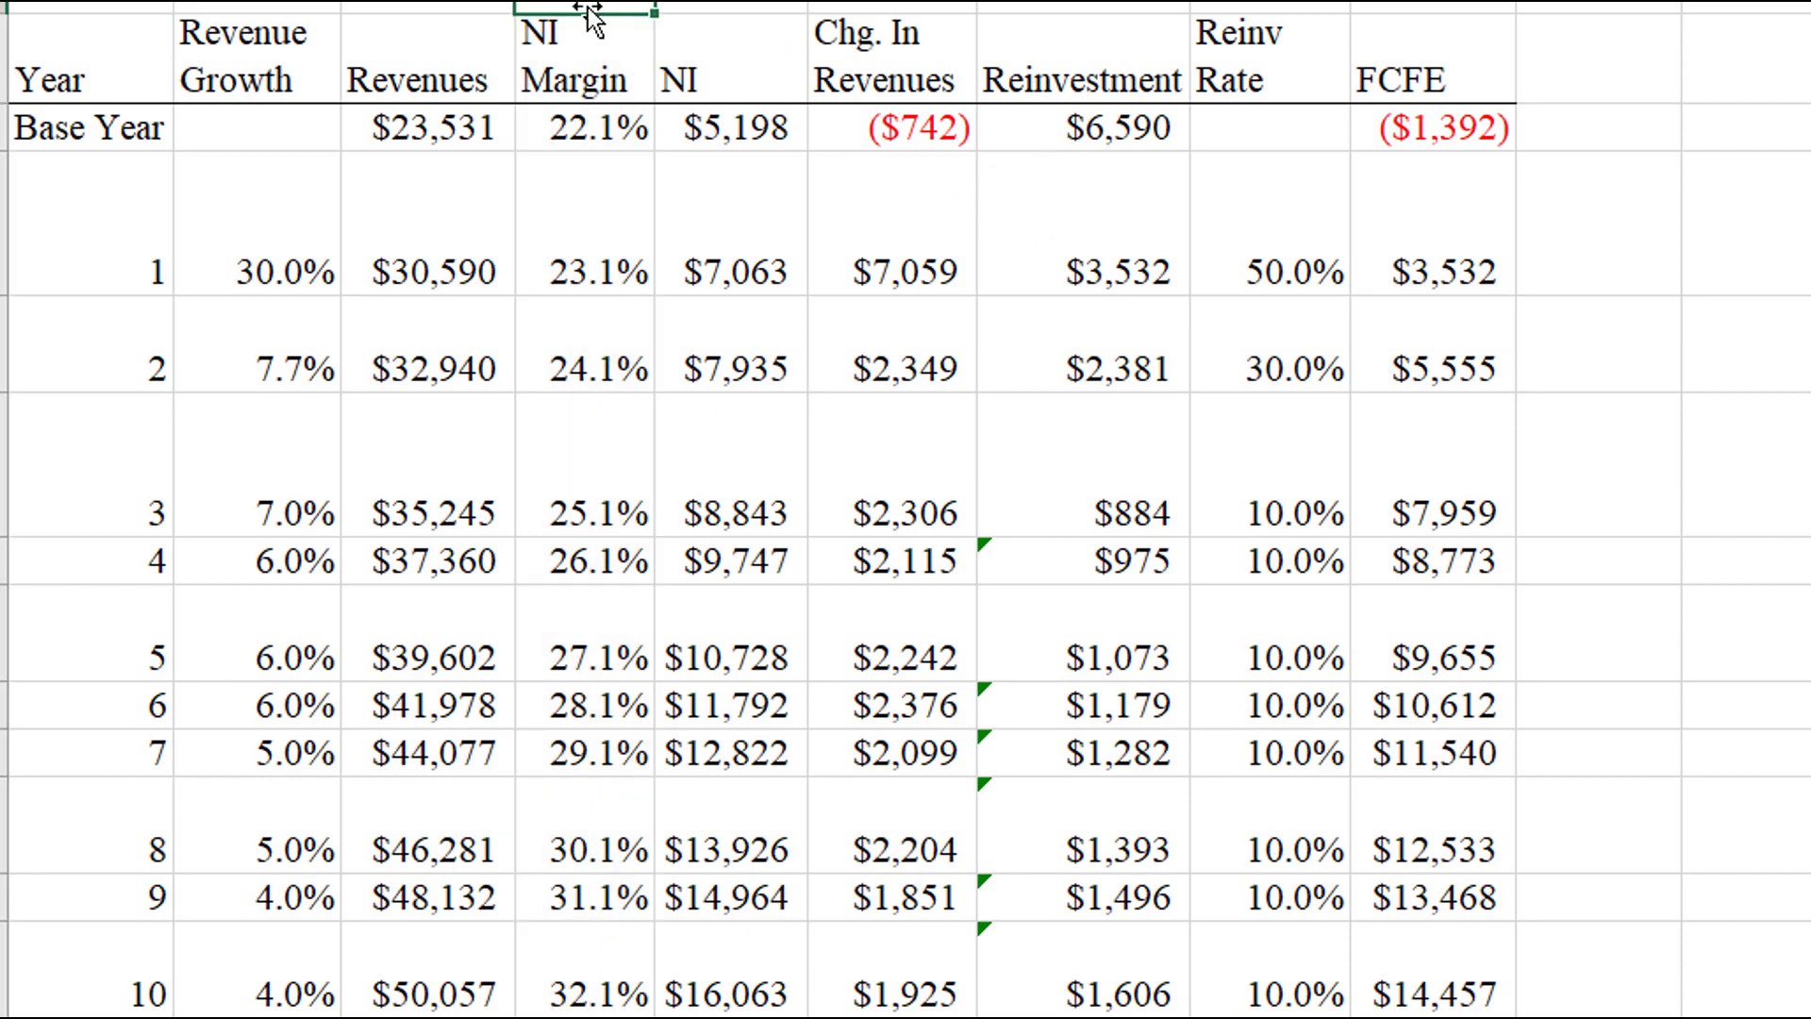
left_click(474, 49)
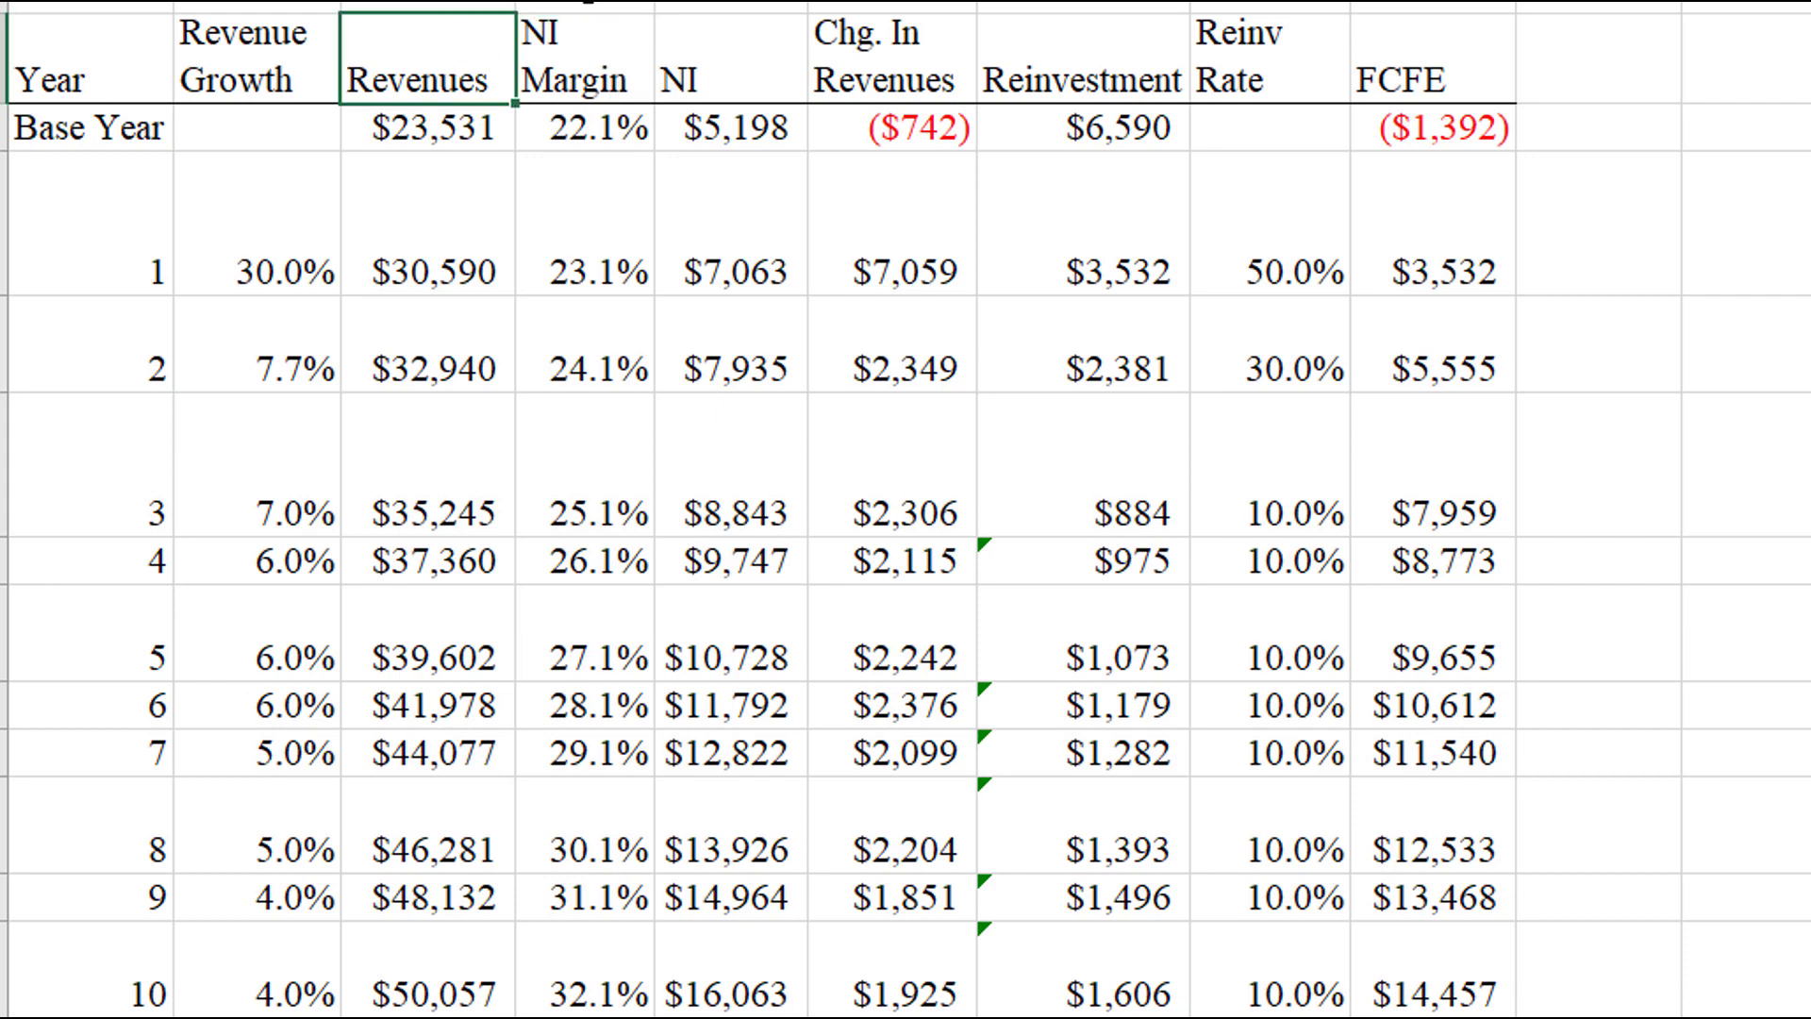
left_click(607, 56)
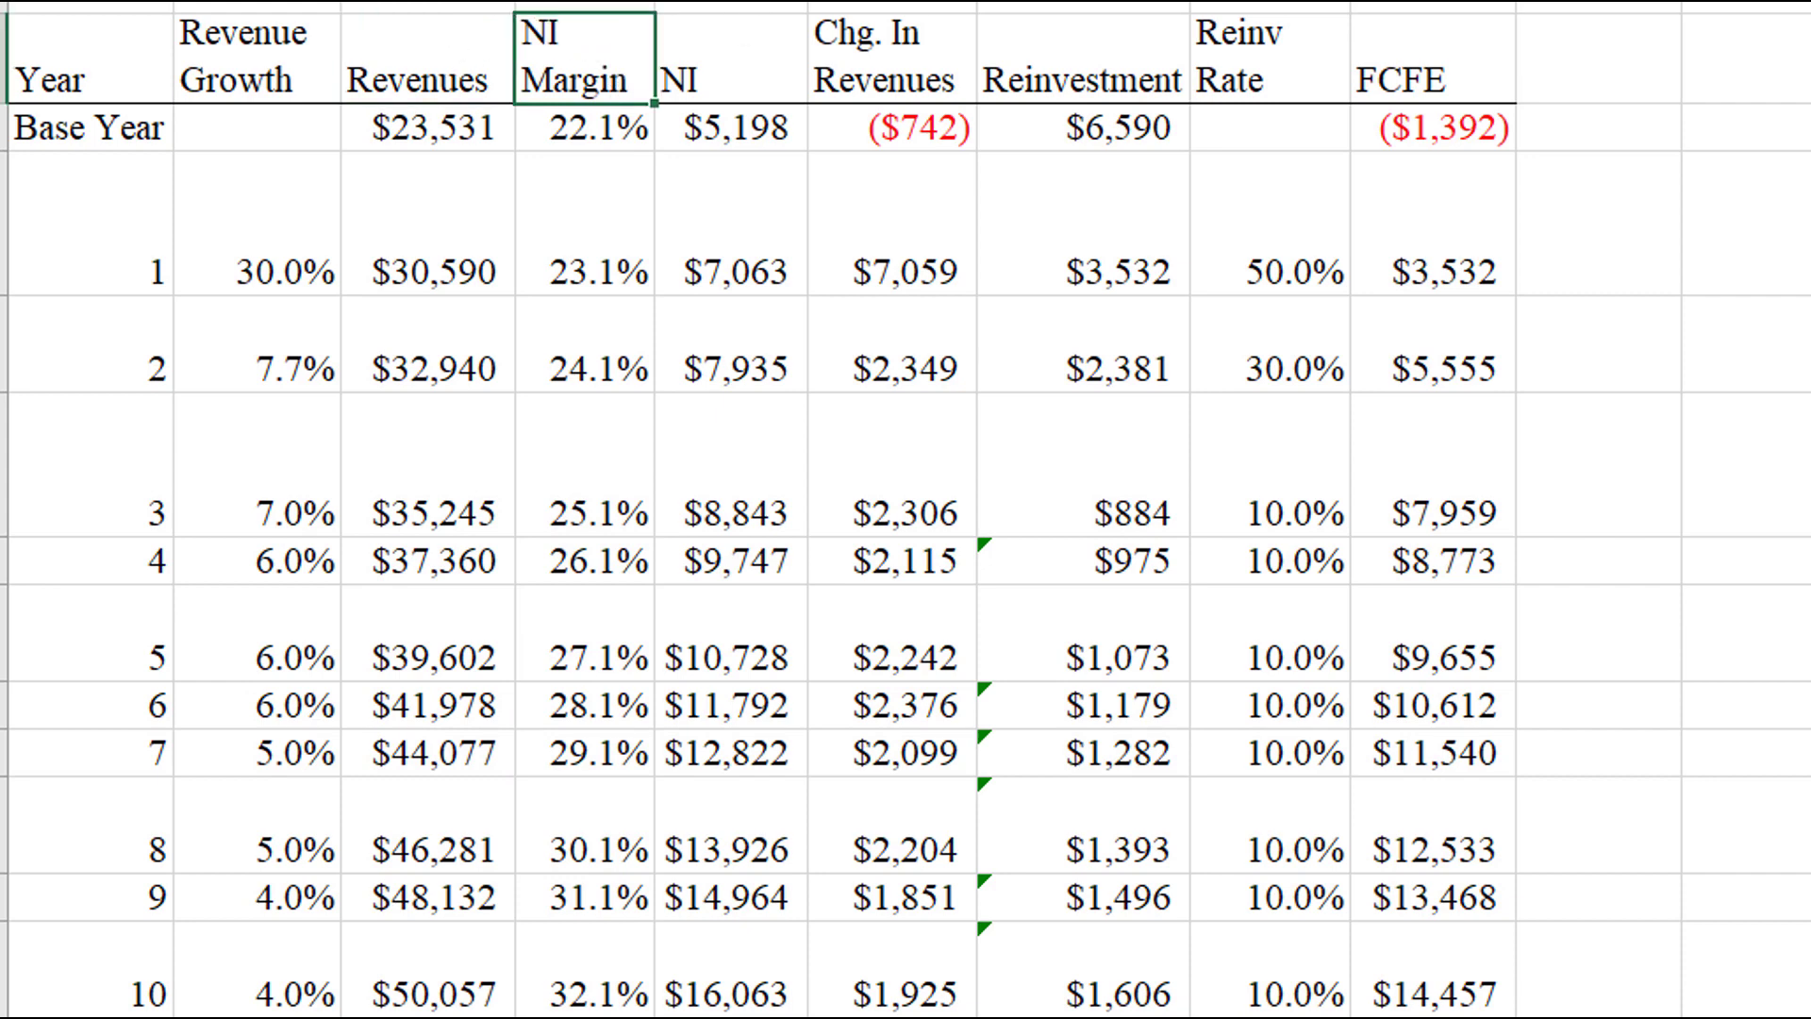
left_click(731, 2)
left_click(701, 53)
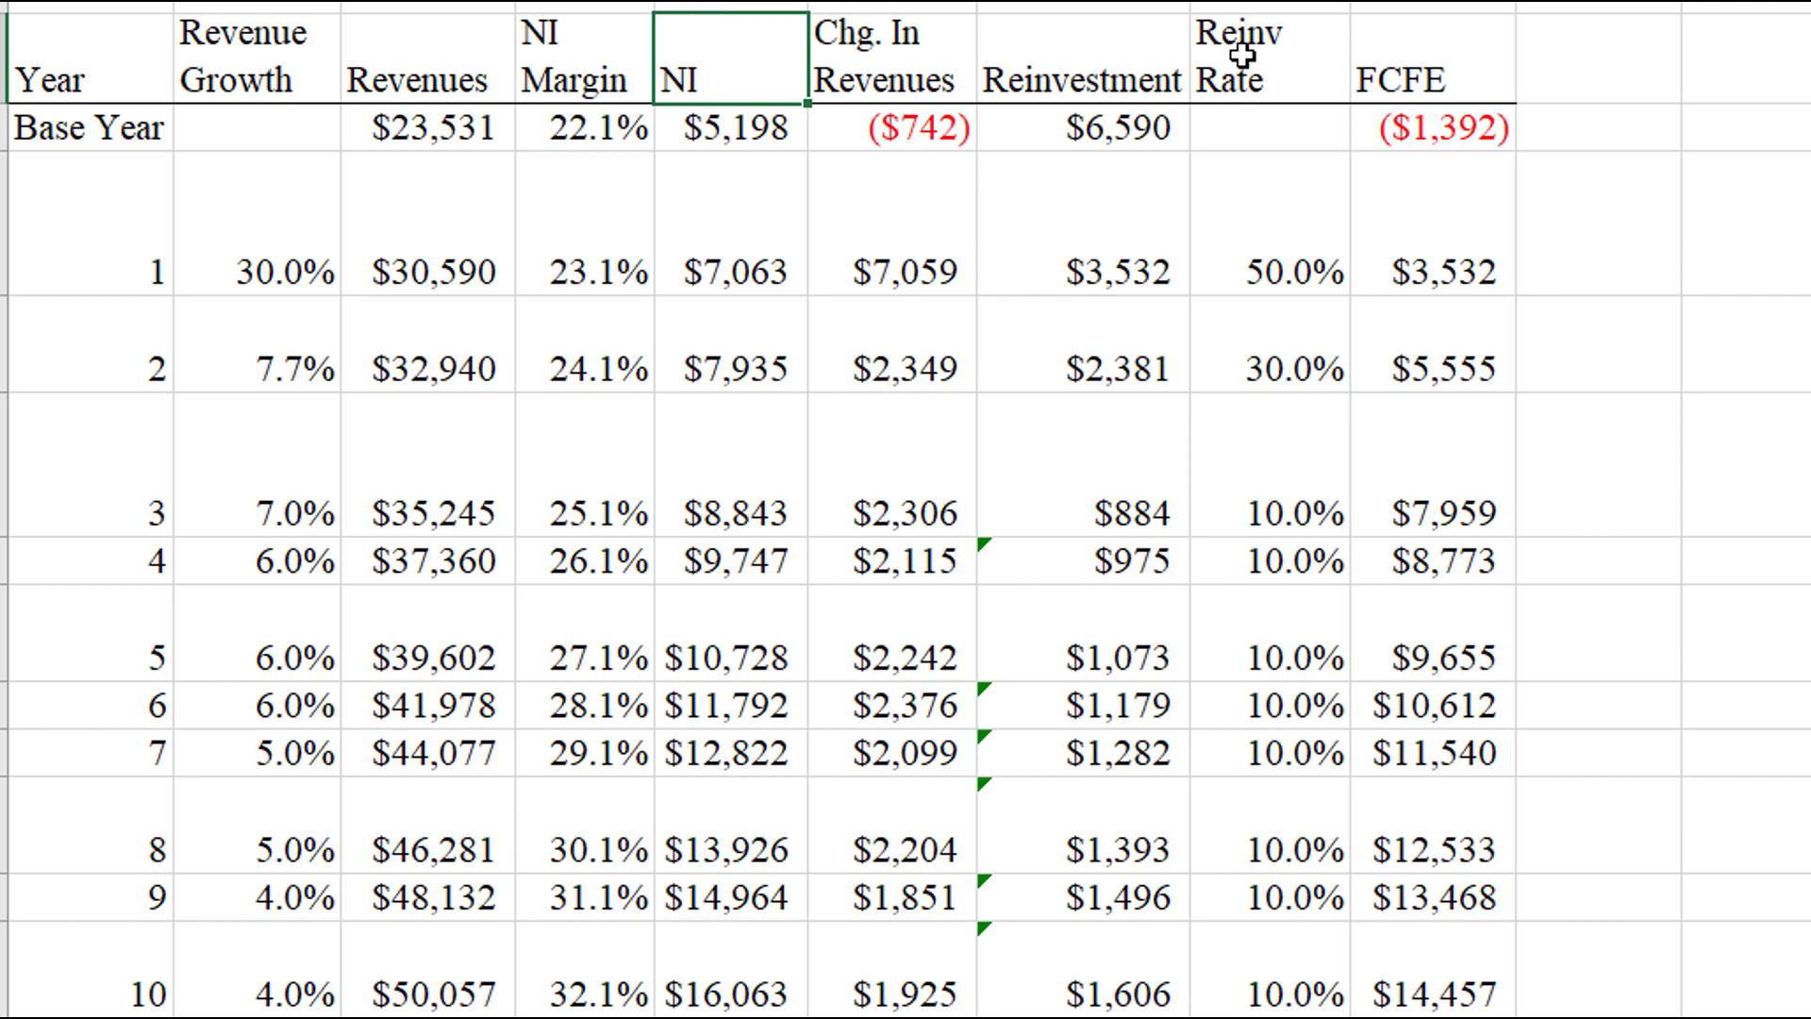
Review the Reinvestment and Reinv Rate columns, and the FCFE column, across the ten forecast years.
left_click(1296, 34)
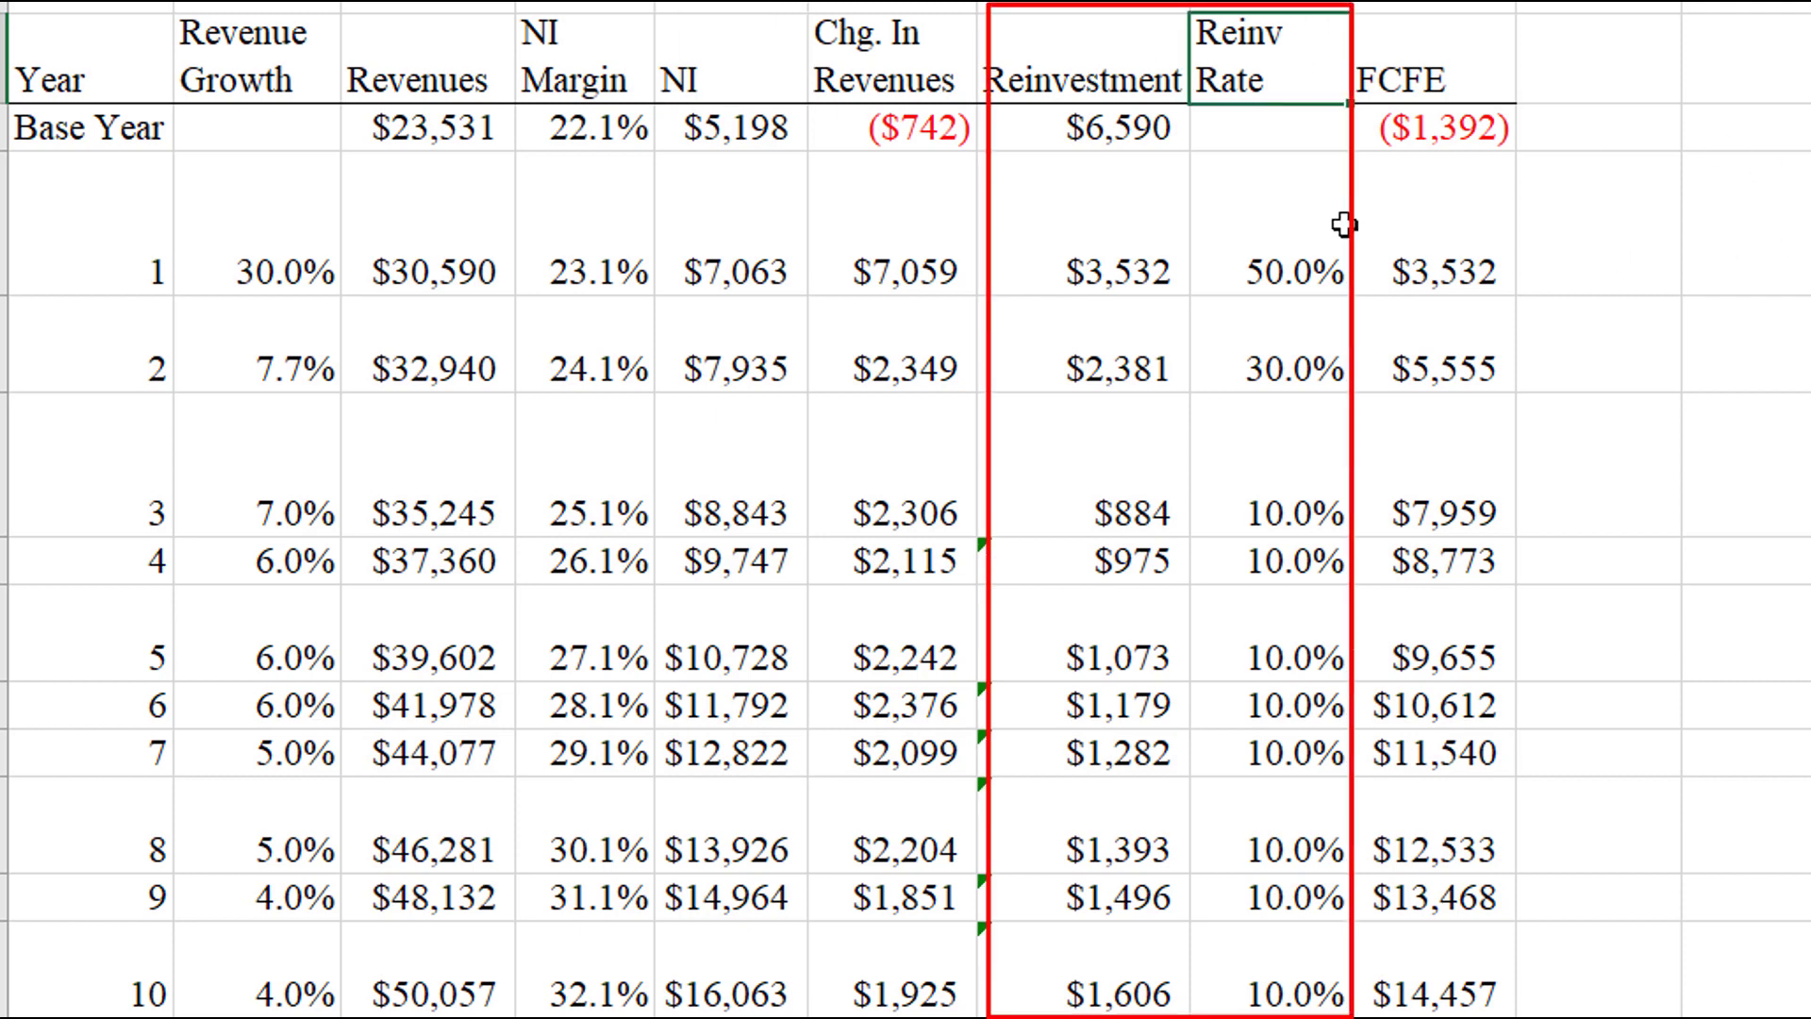
left_click(1306, 232)
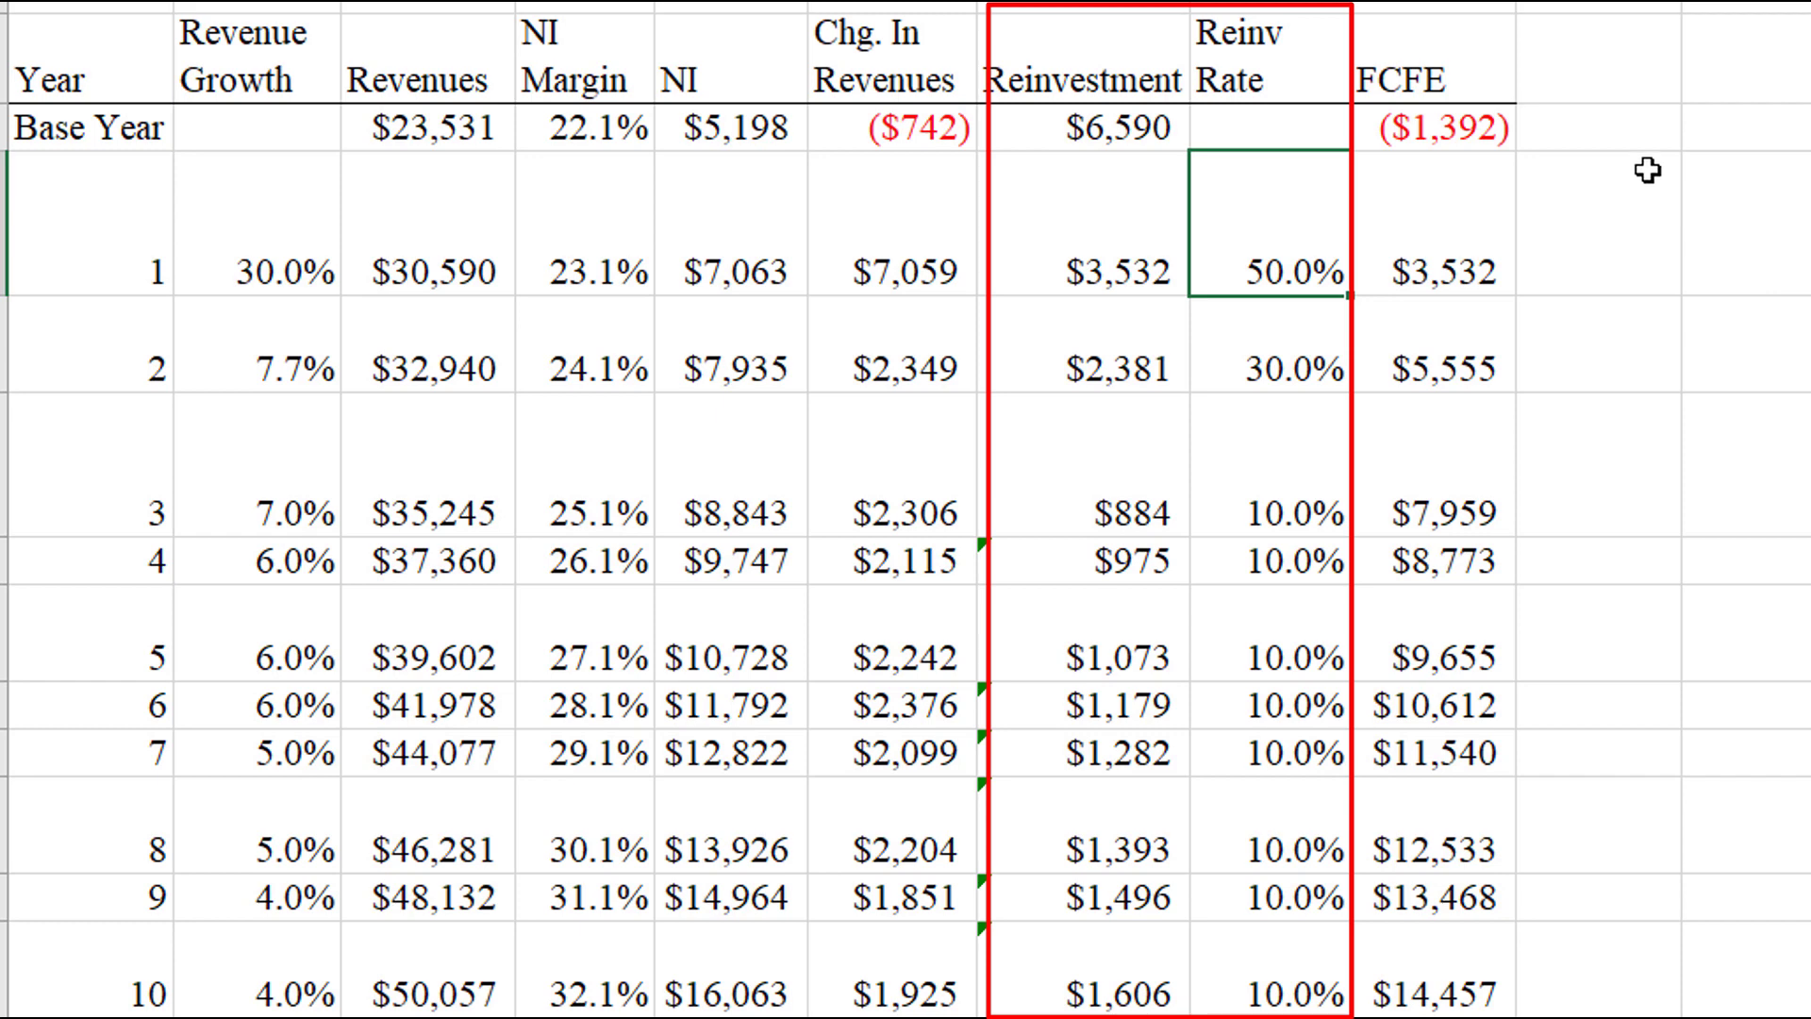
left_click(1225, 345)
left_click_drag(1277, 489, 1269, 970)
left_click(1797, 222)
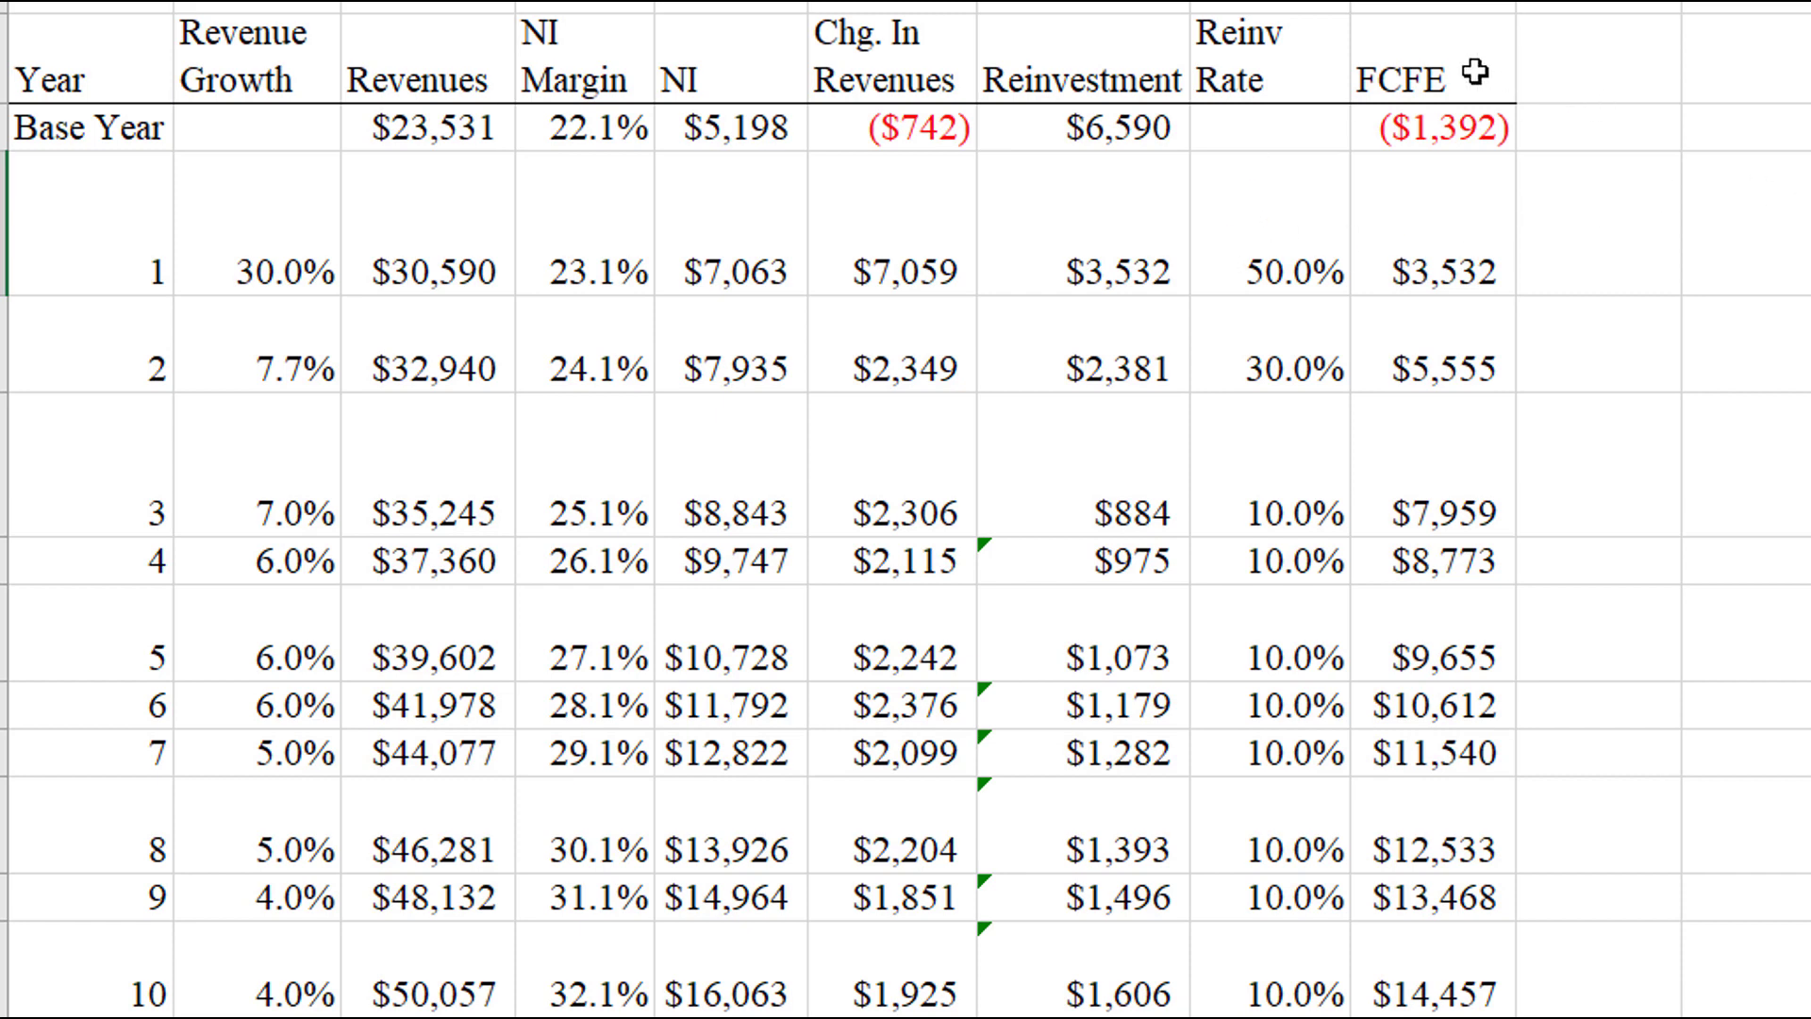
left_click_drag(1476, 75, 1470, 991)
left_click(5, 222)
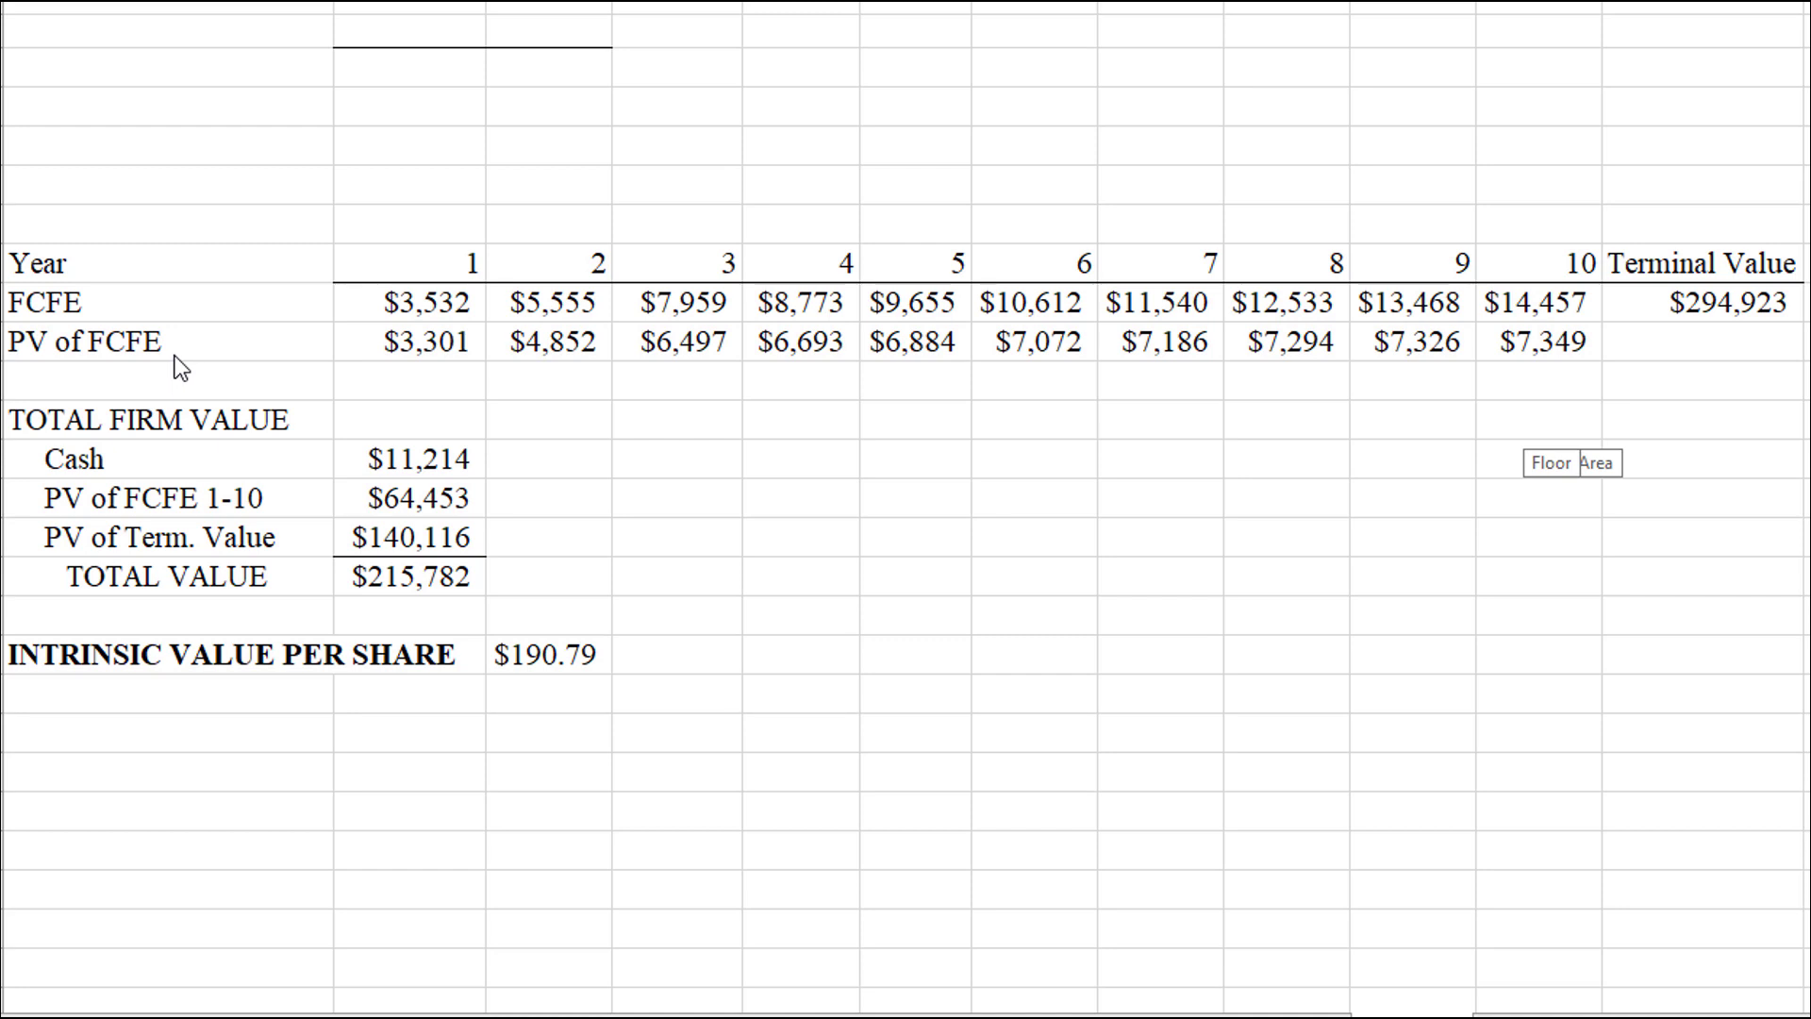
Examine the FCFE and PV of FCFE rows, the total firm value components and the intrinsic value per share.
key("Down")
left_click(3, 303)
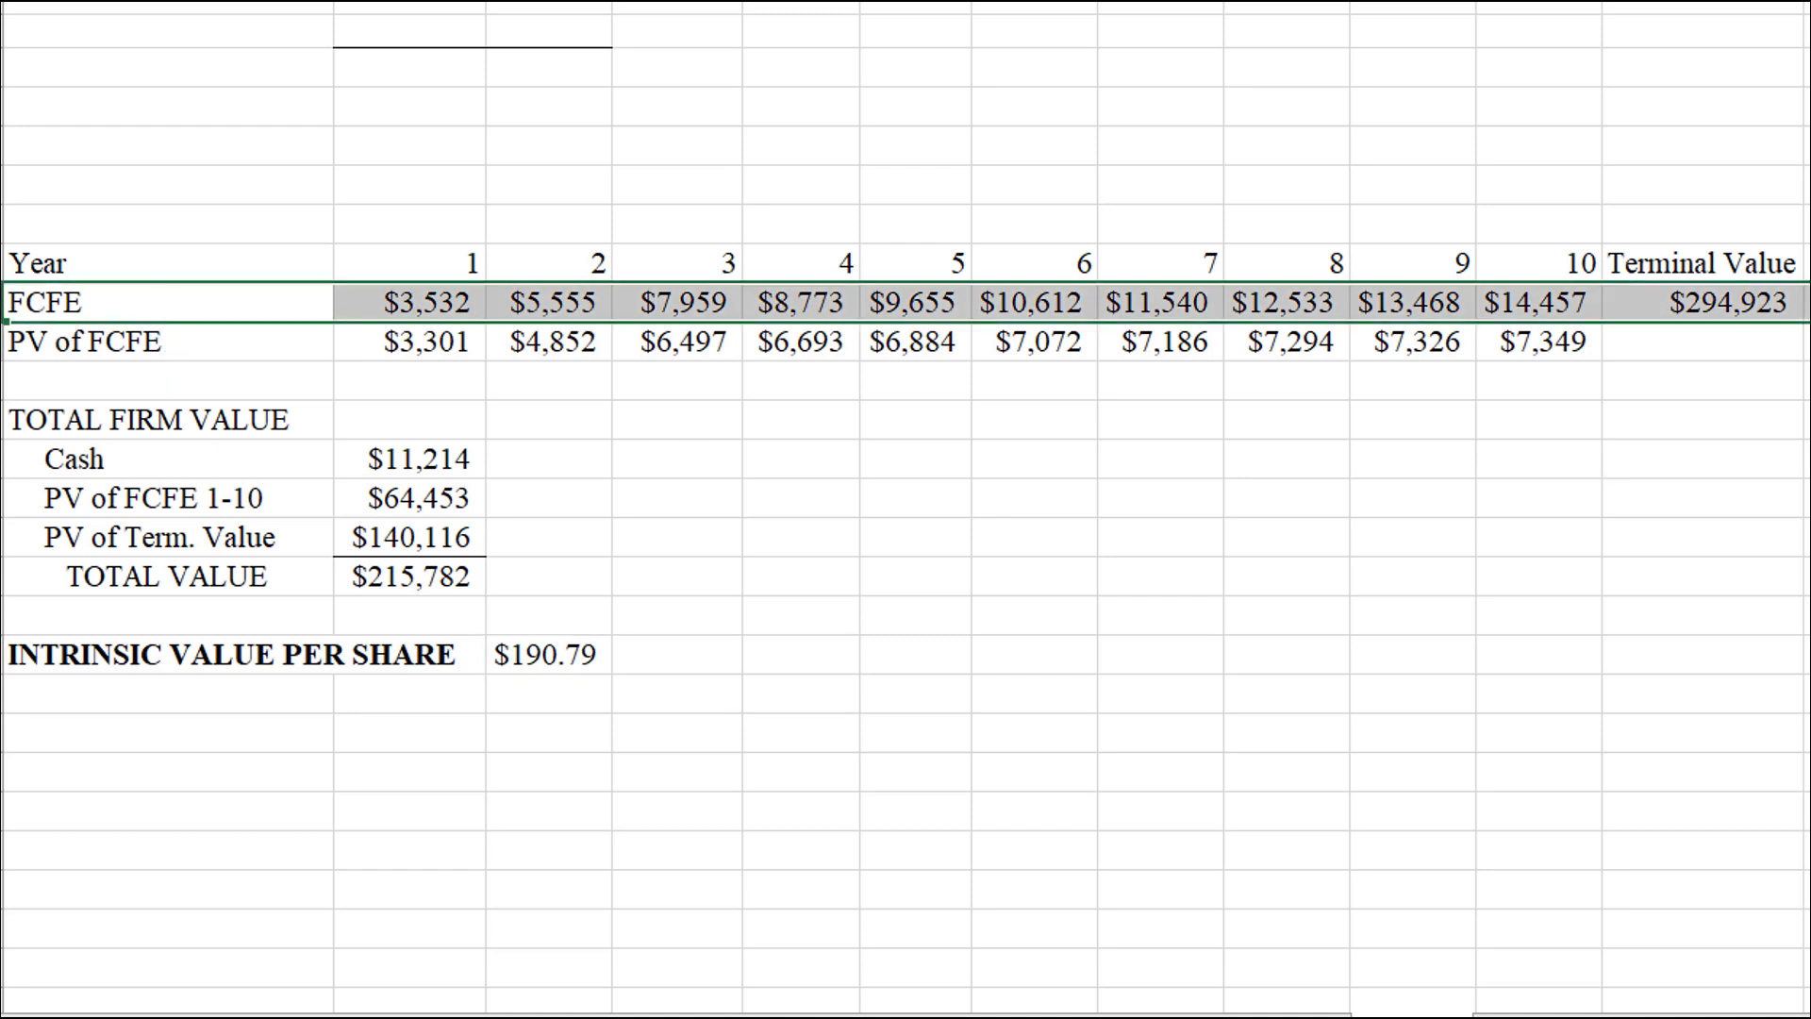
left_click(6, 342)
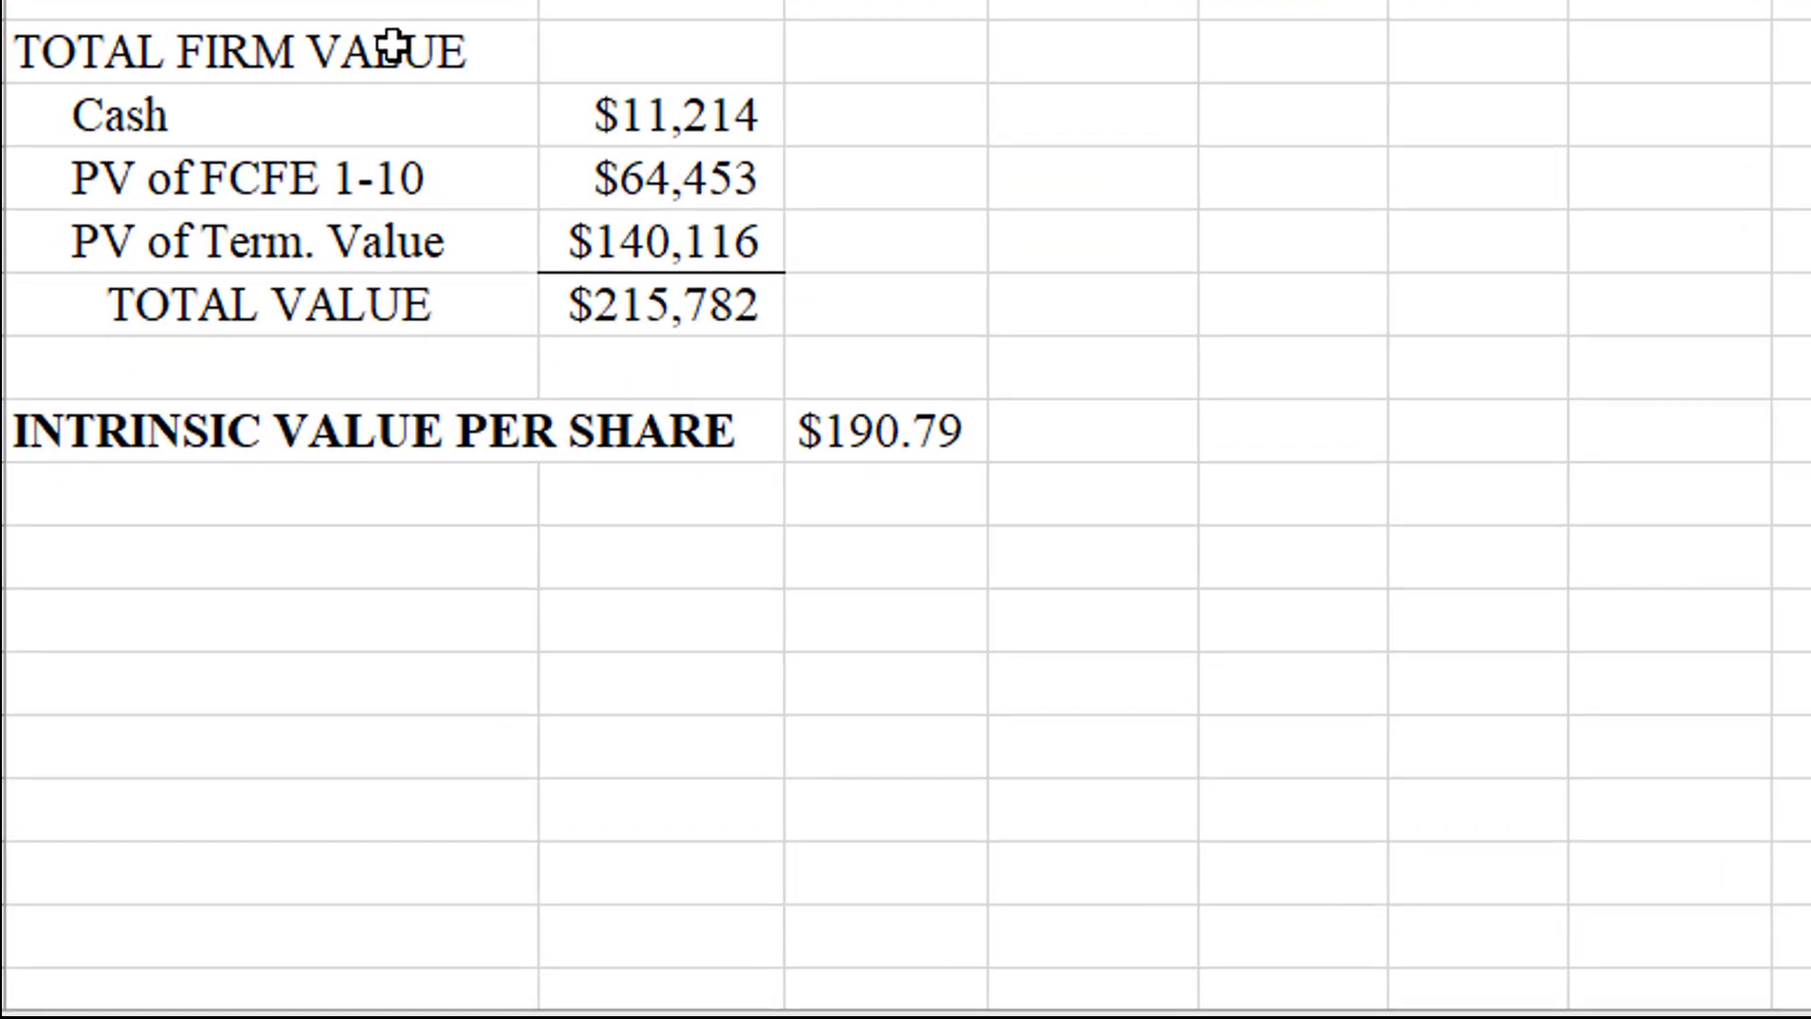
left_click(243, 415)
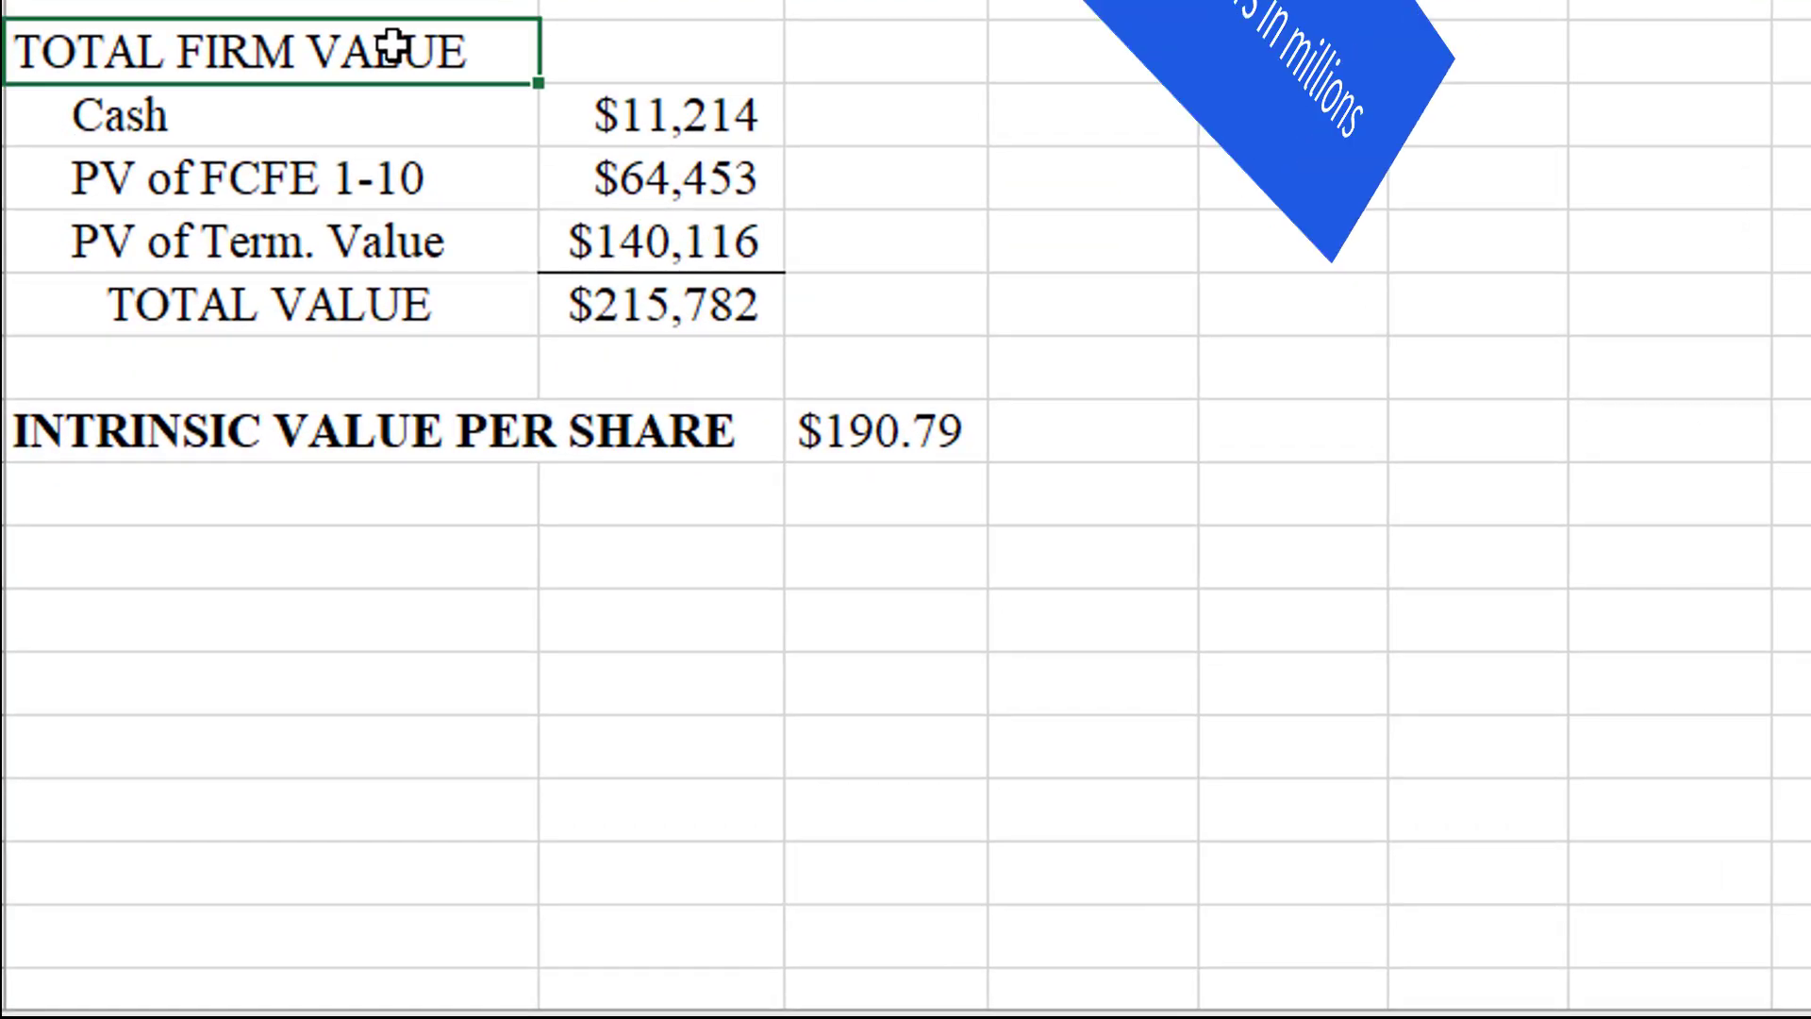
left_click(3, 115)
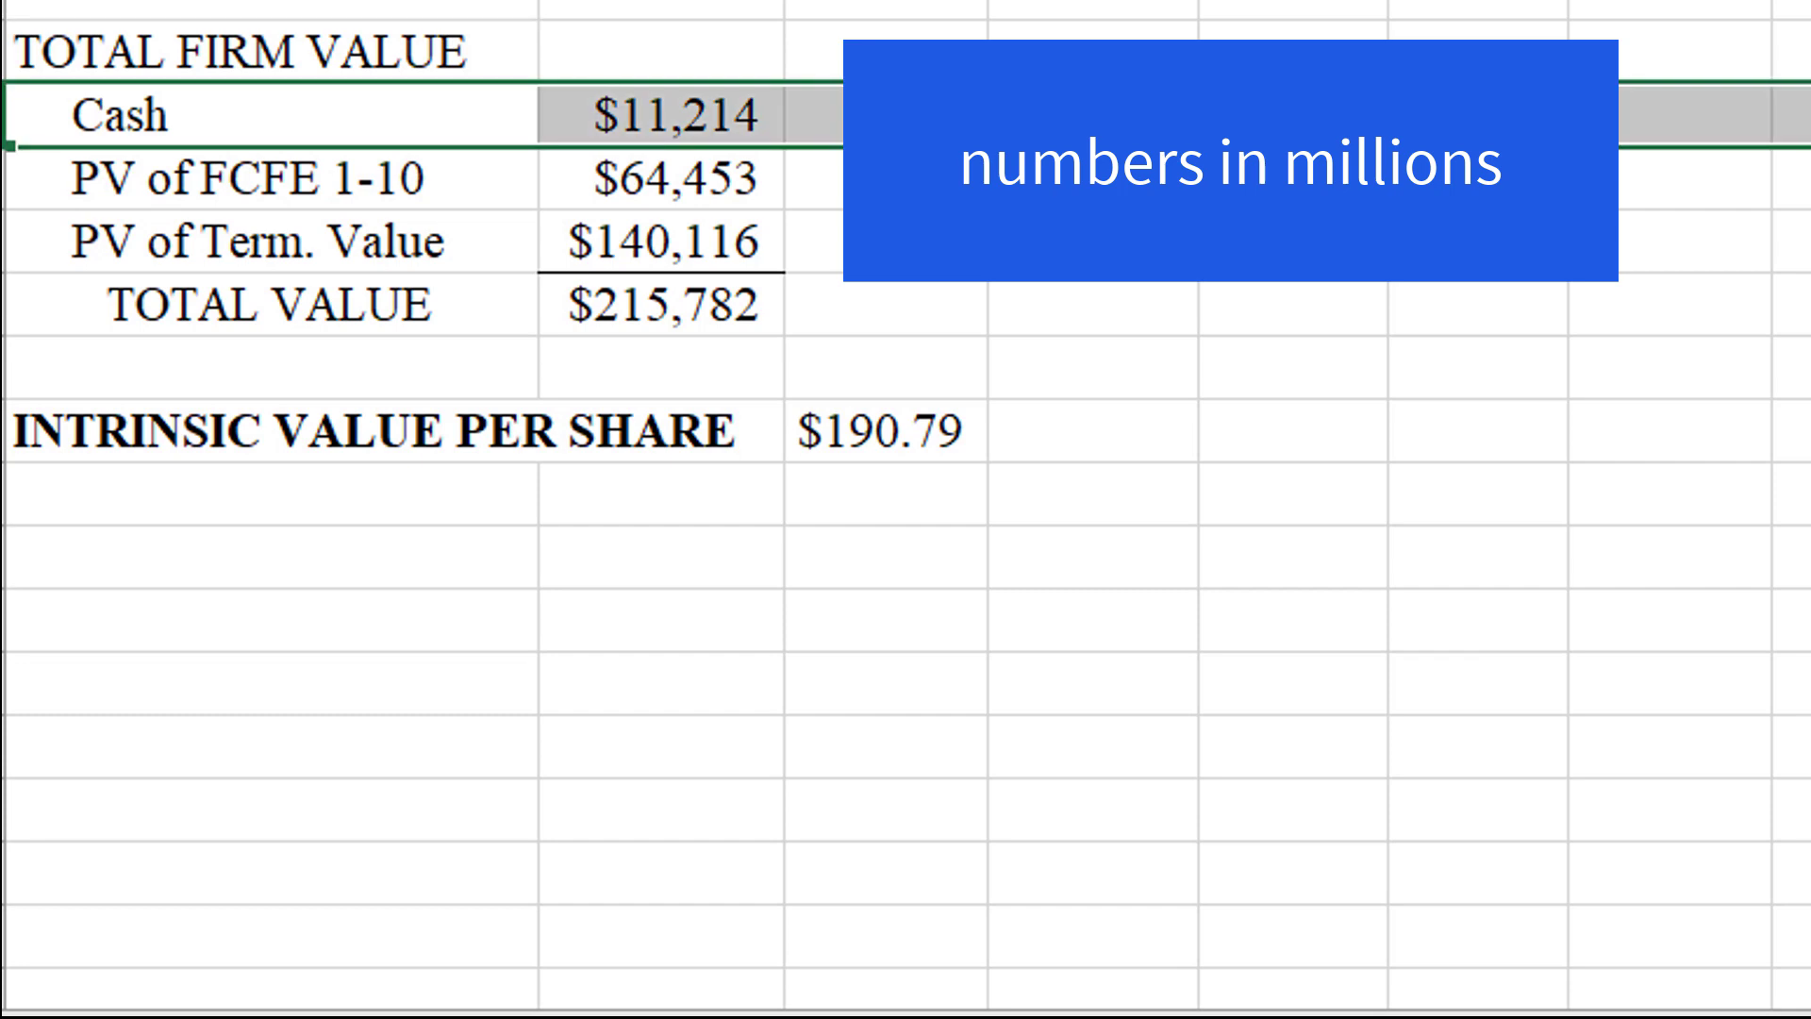
left_click(3, 177)
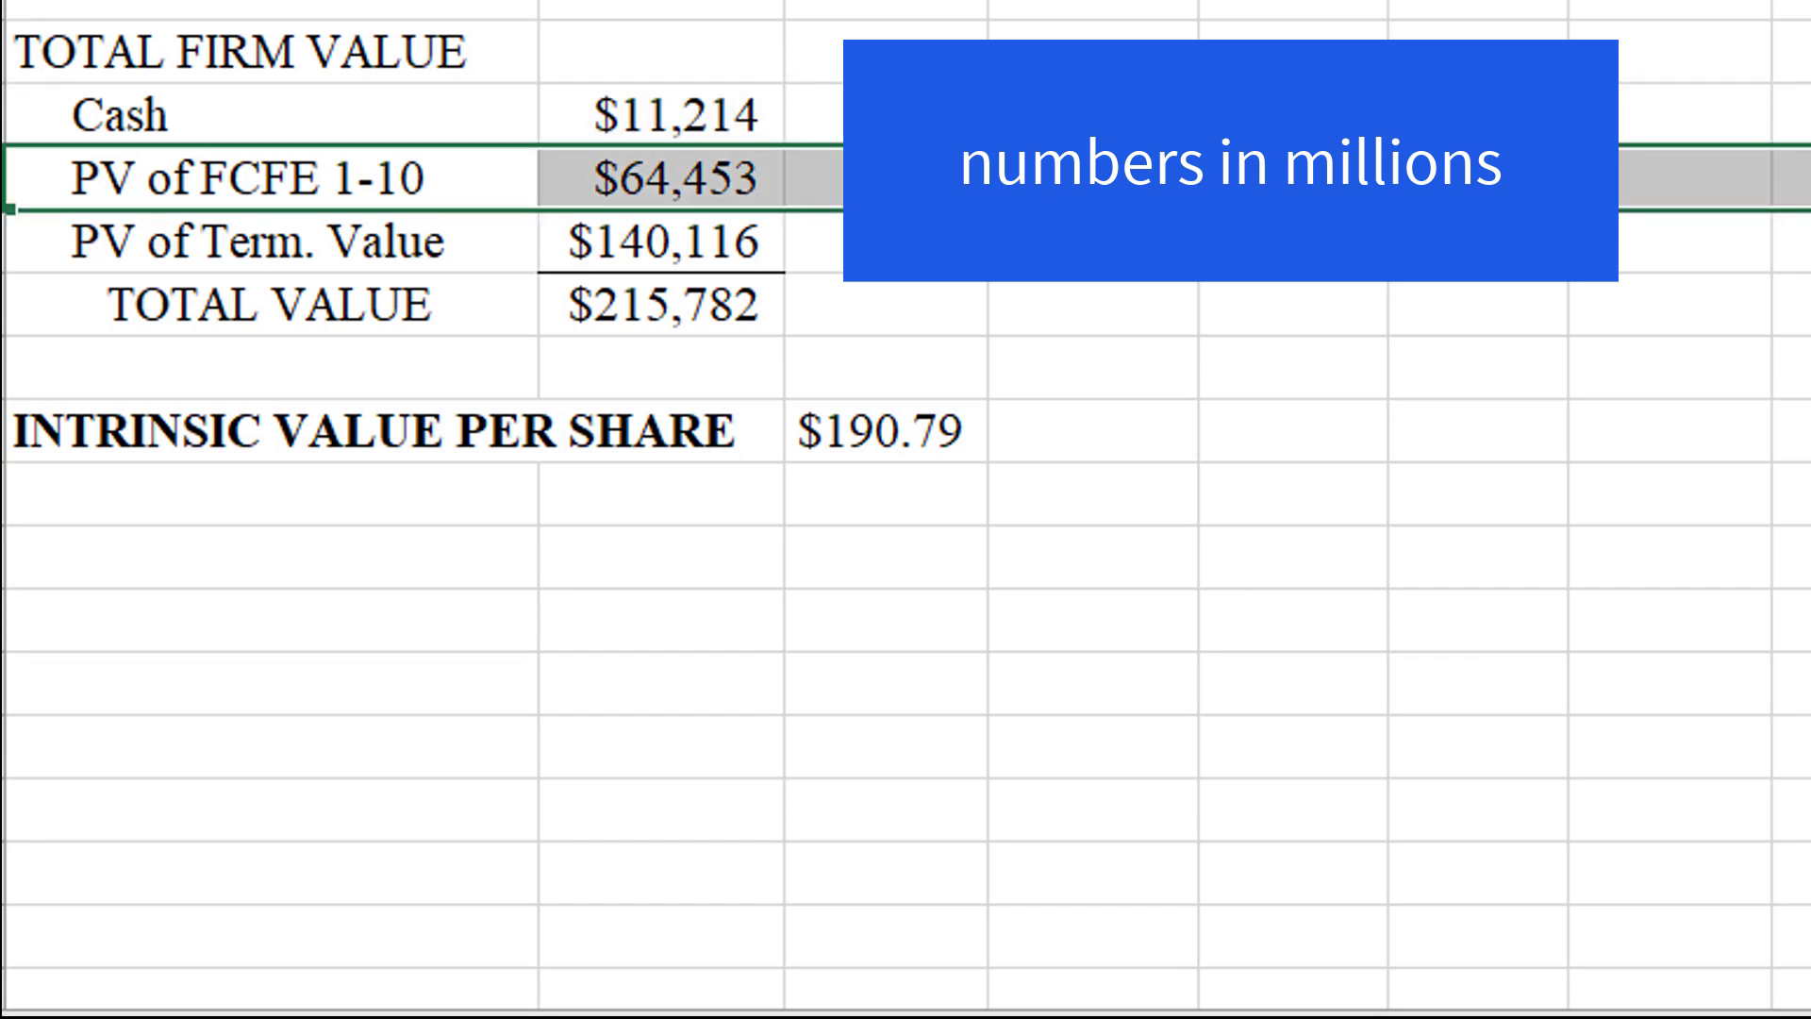
left_click(3, 241)
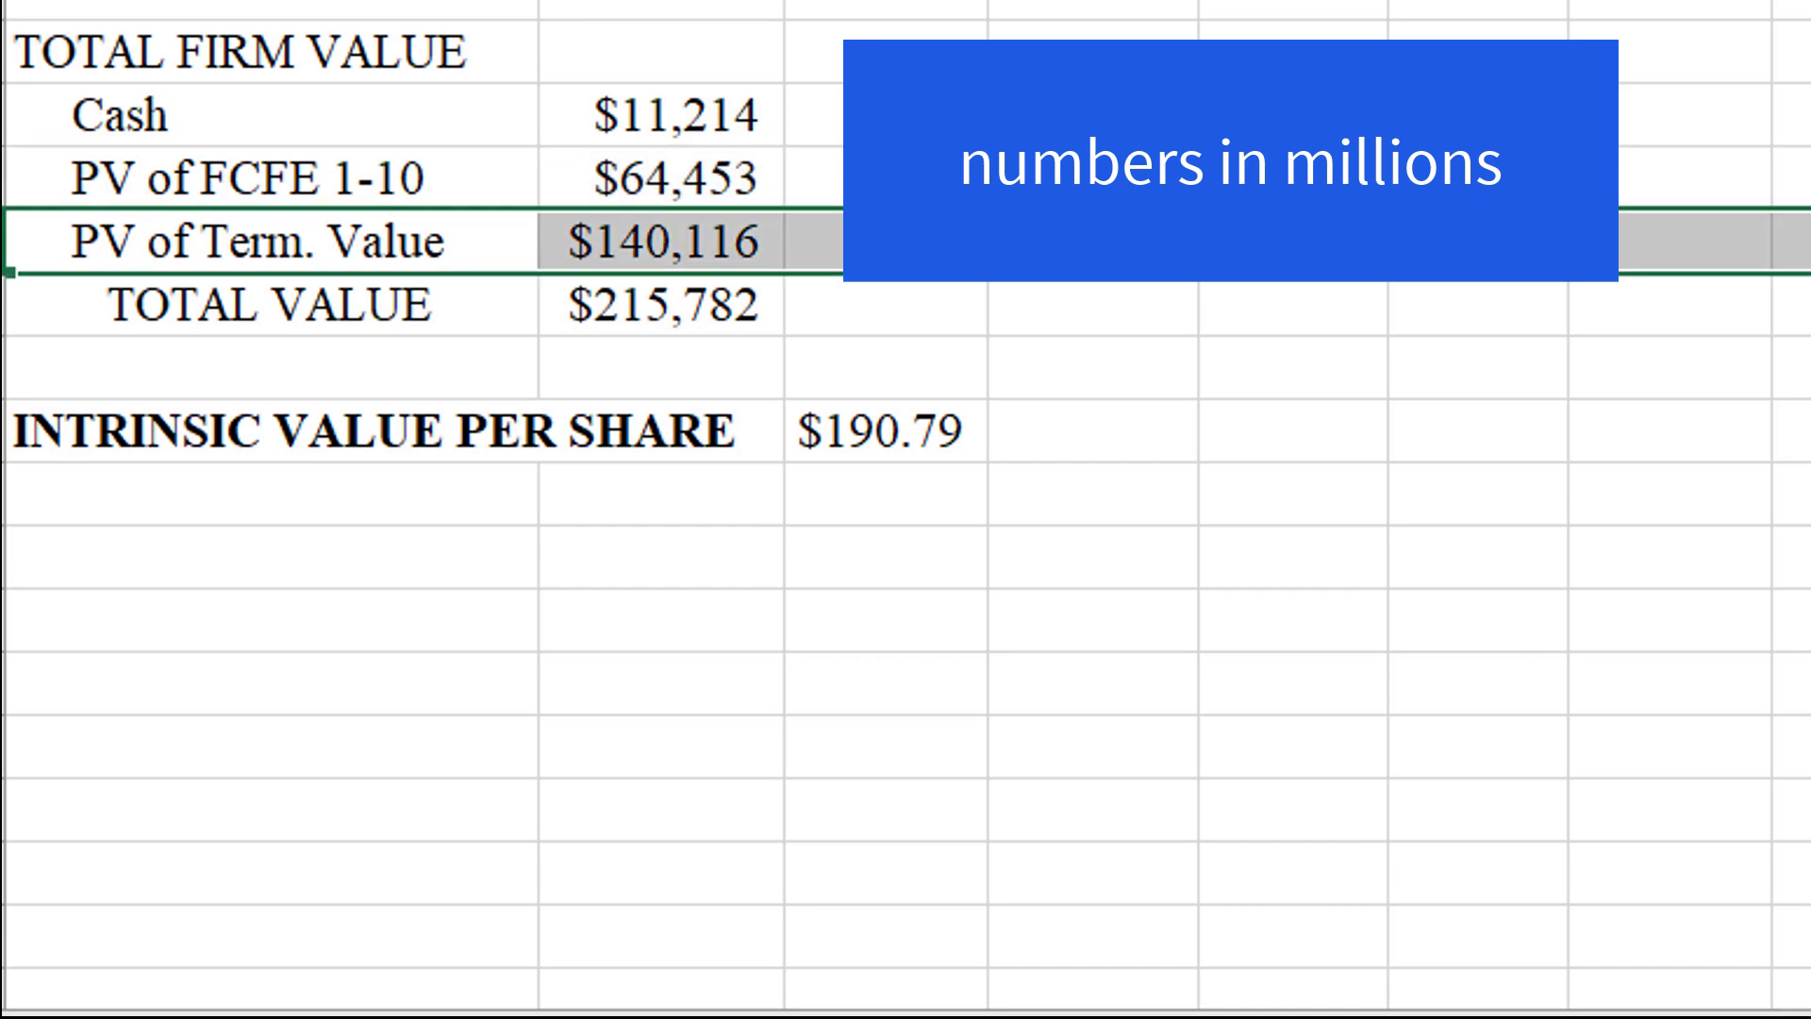
left_click(714, 292)
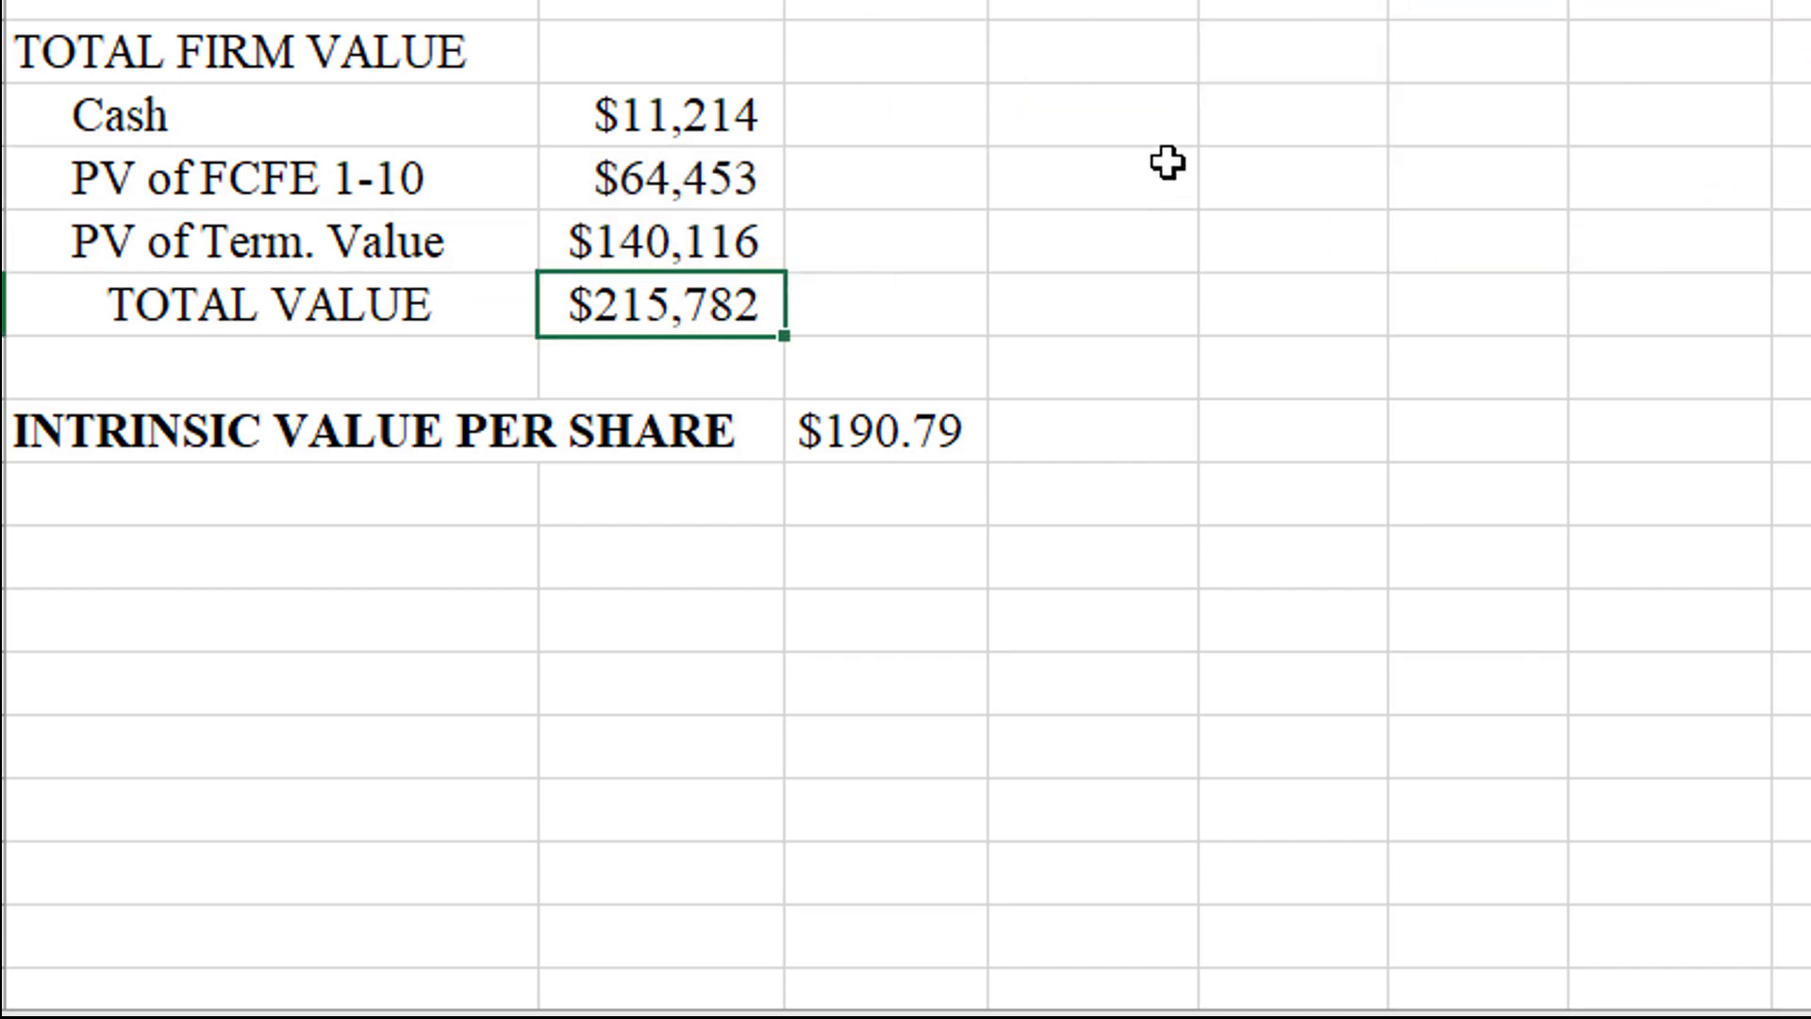
left_click(925, 437)
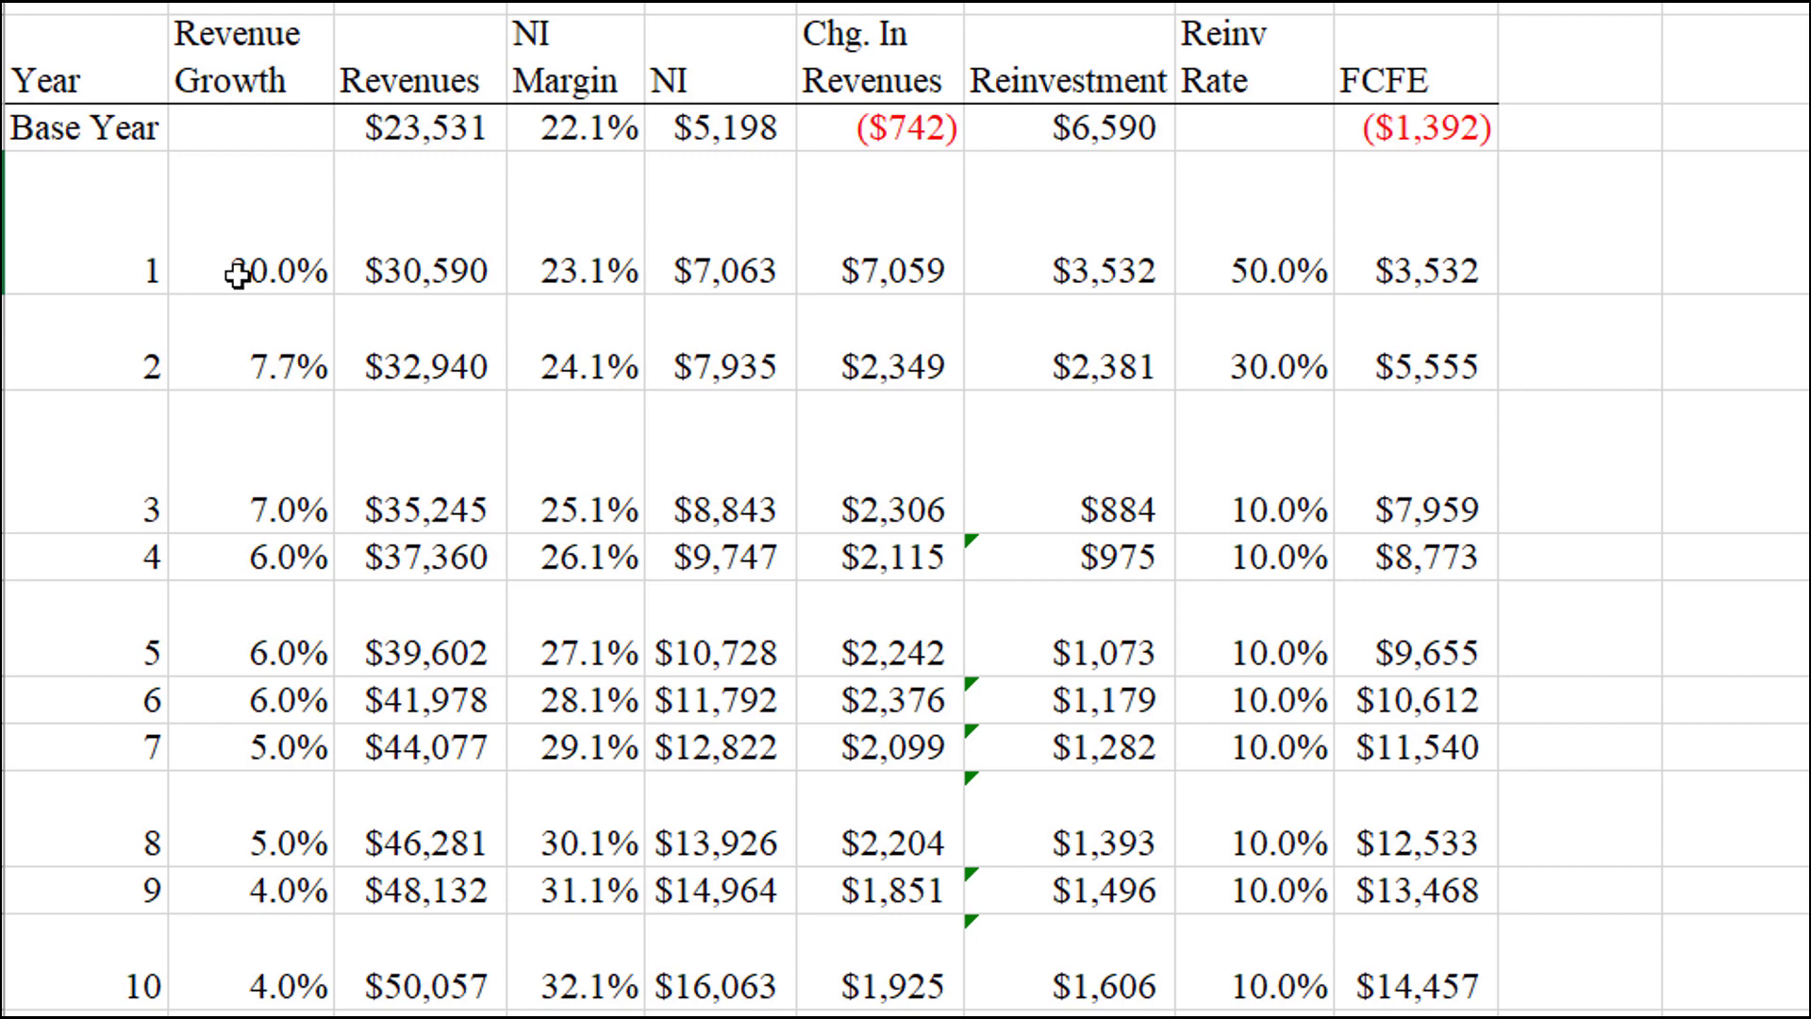
Change the year 1 NI Margin formula to =D4+0.003 and fill it down through year 10.
left_click(564, 76)
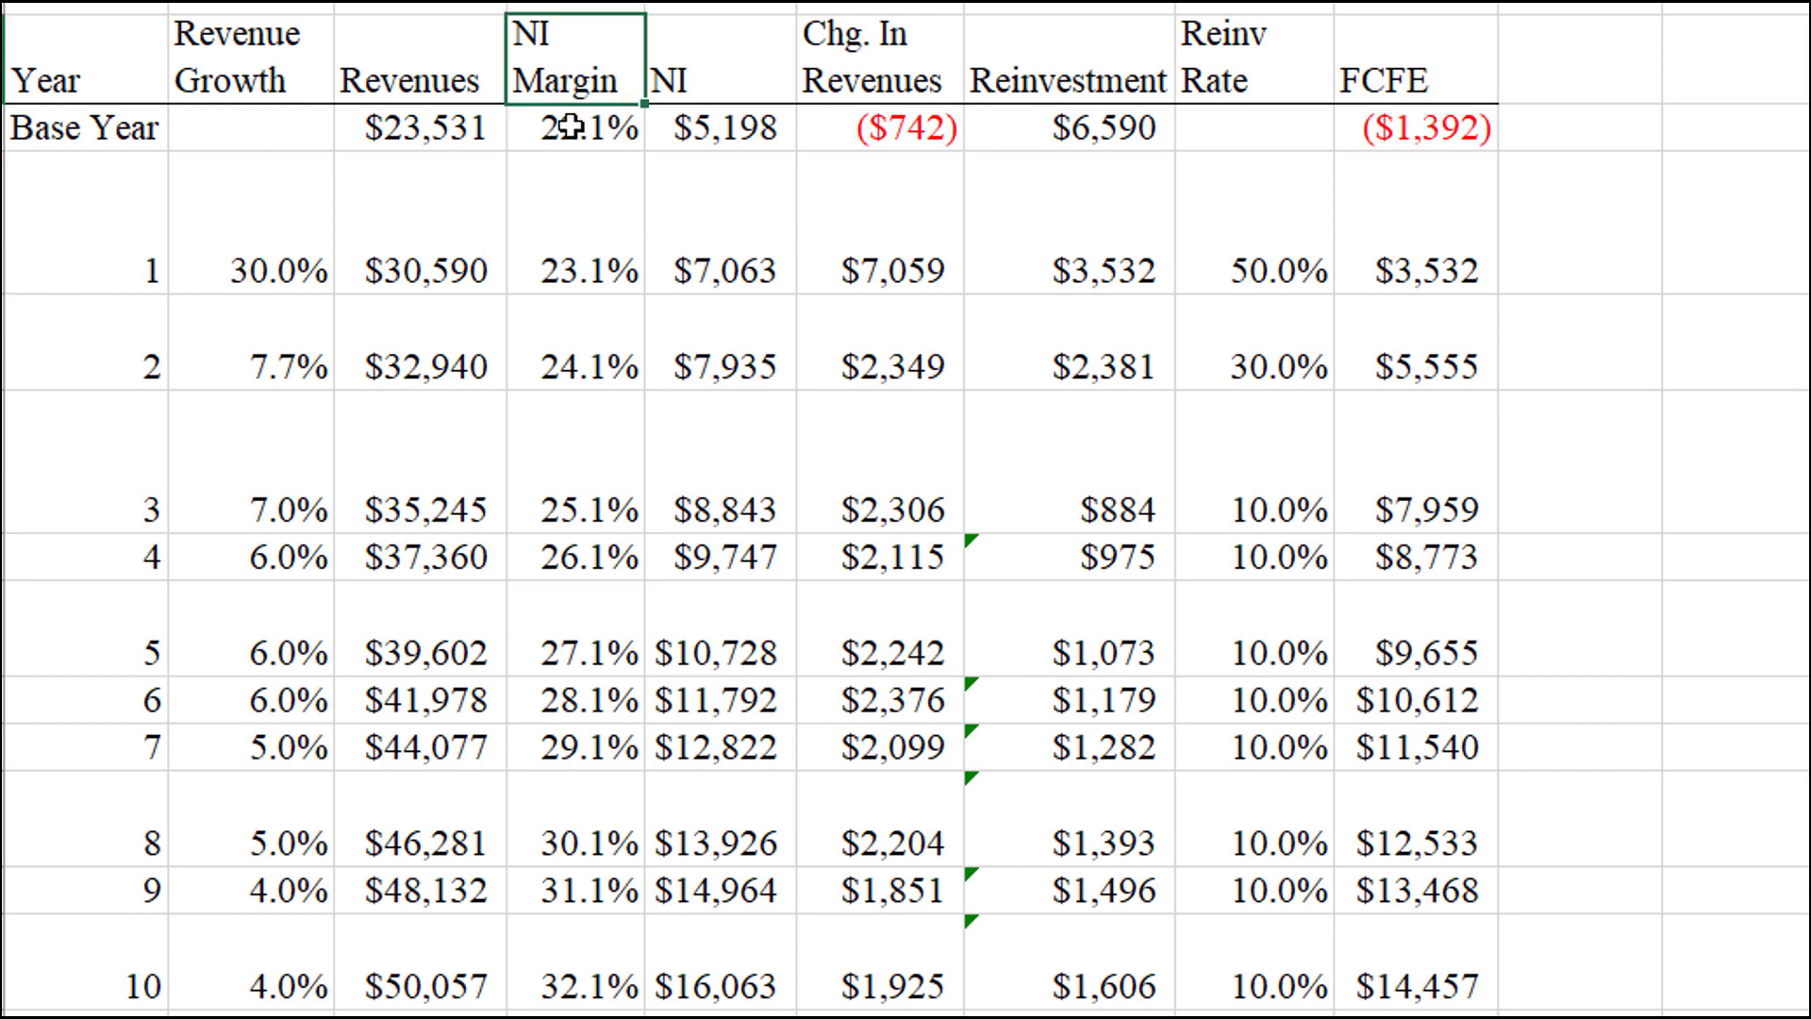
left_click(573, 196)
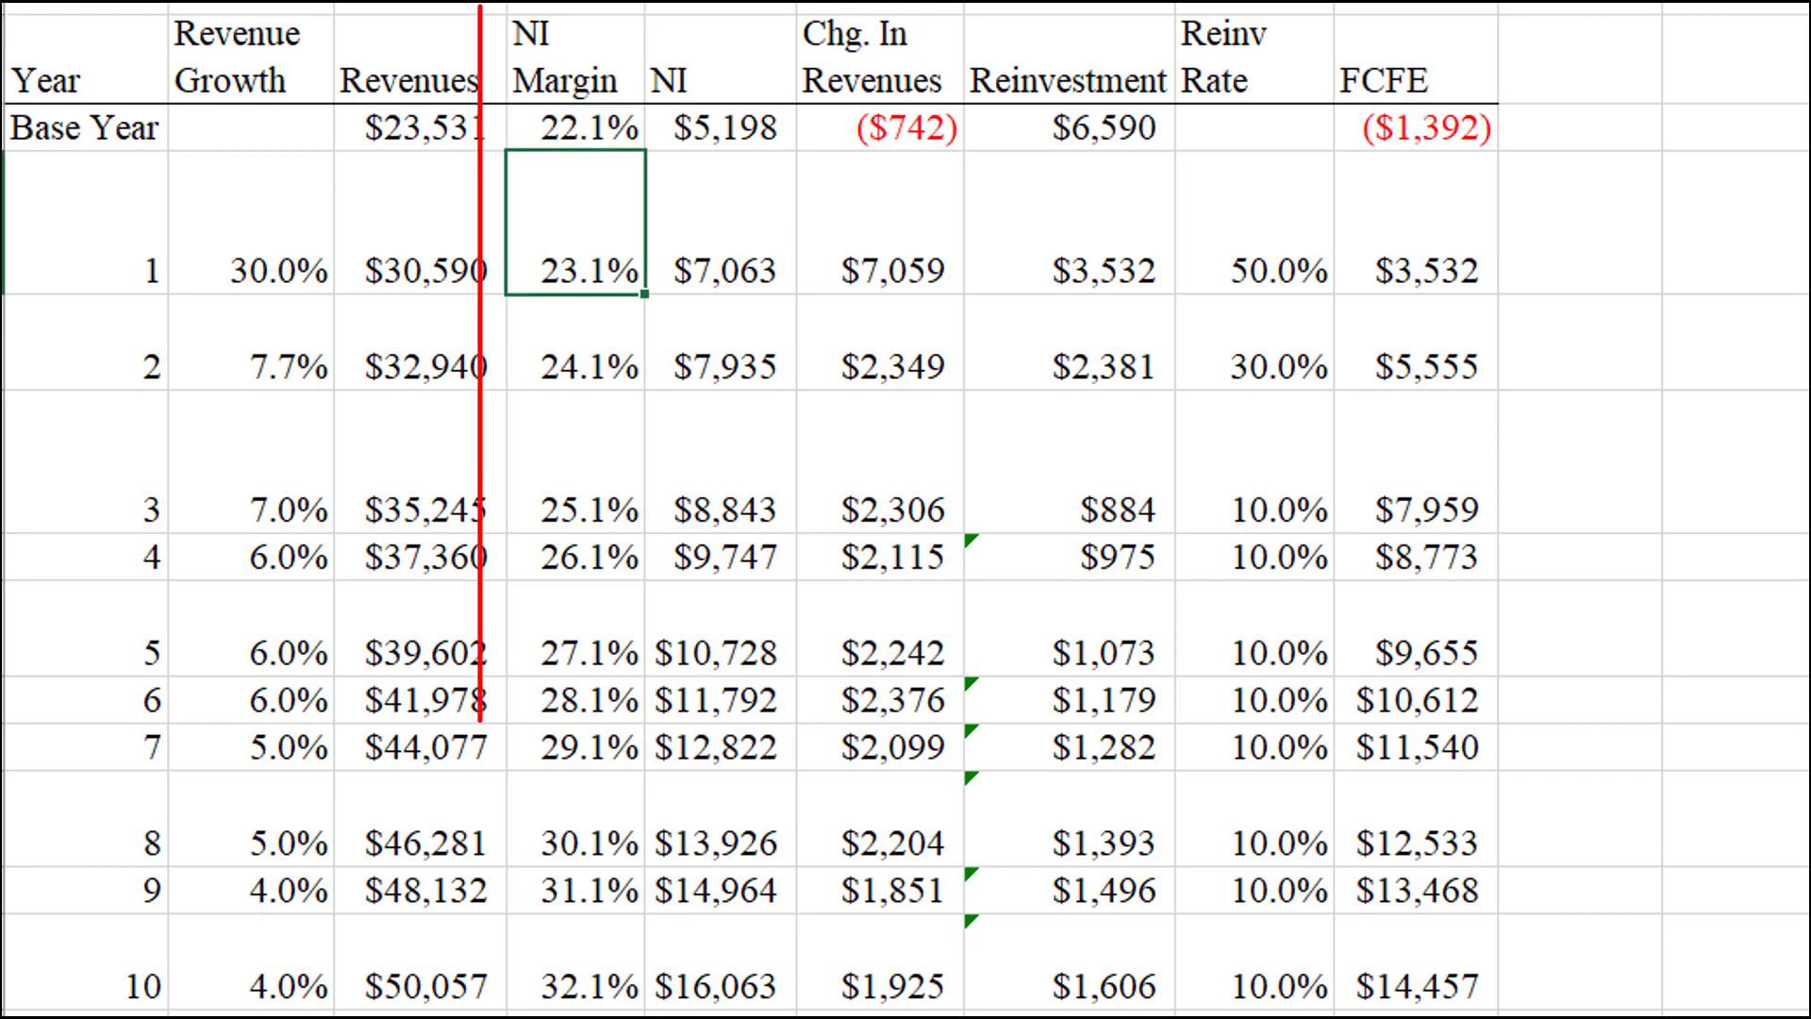
key("F2")
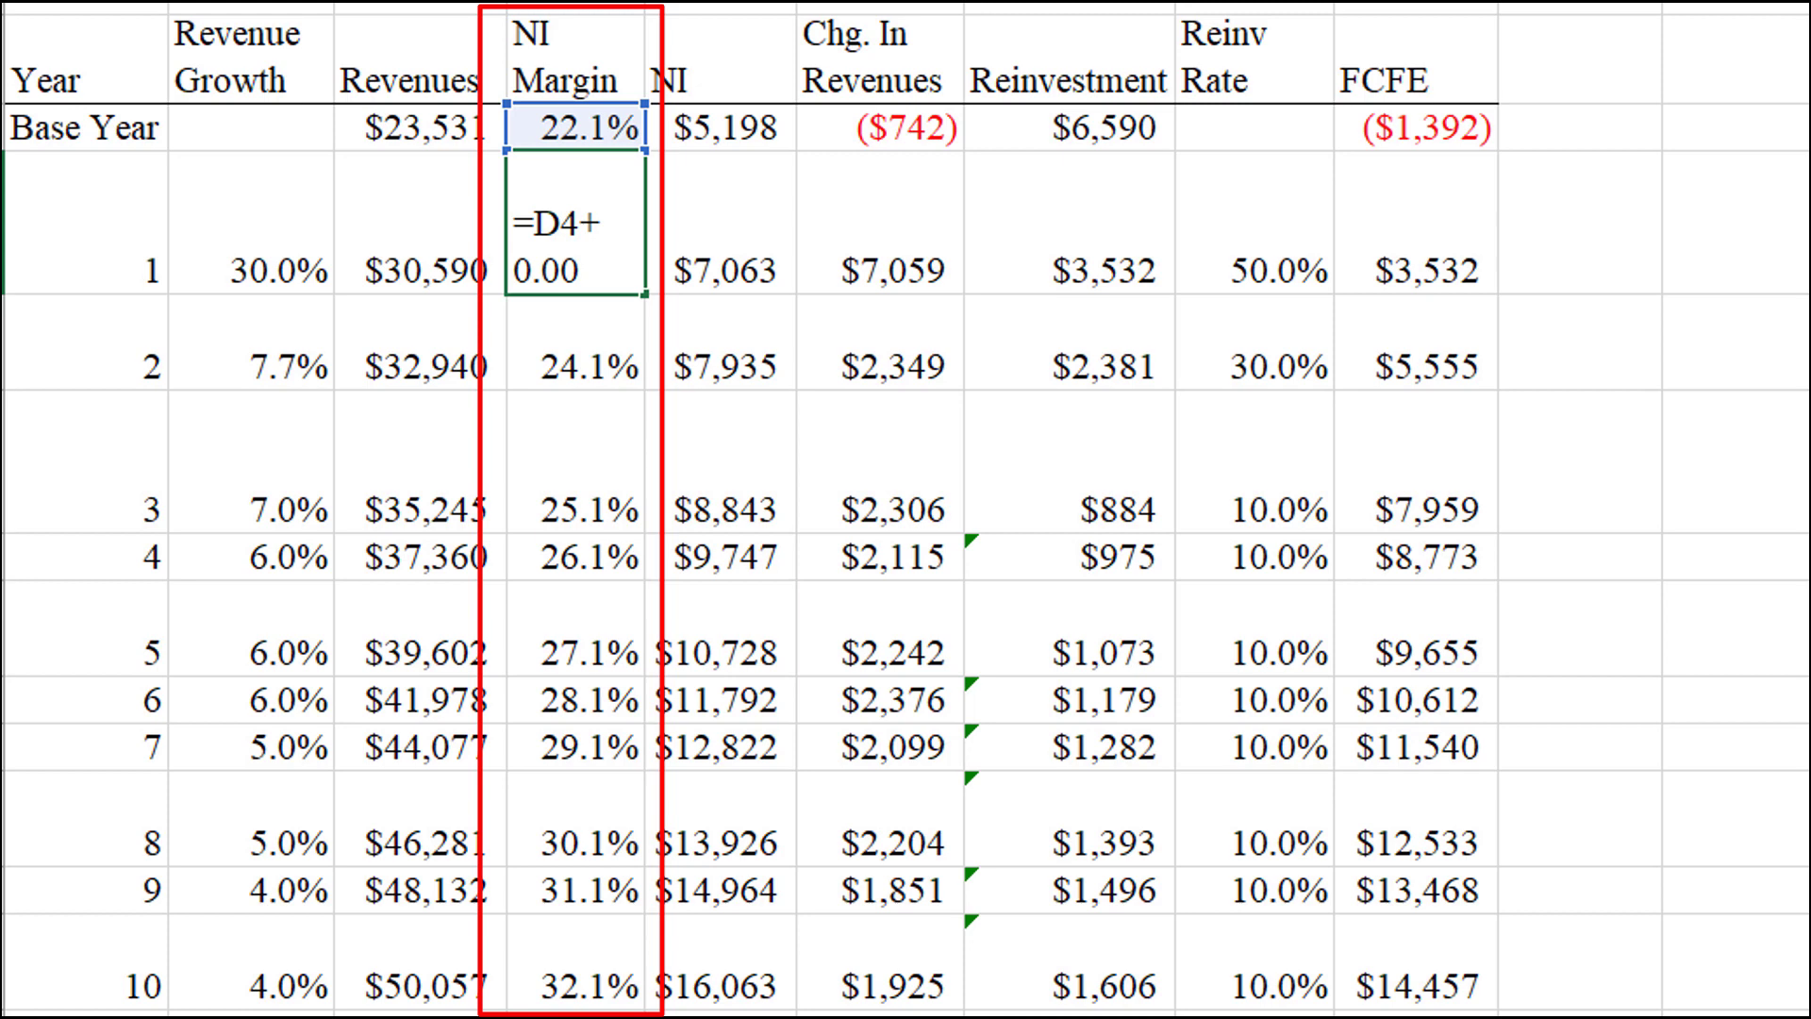
type("03")
key("Return")
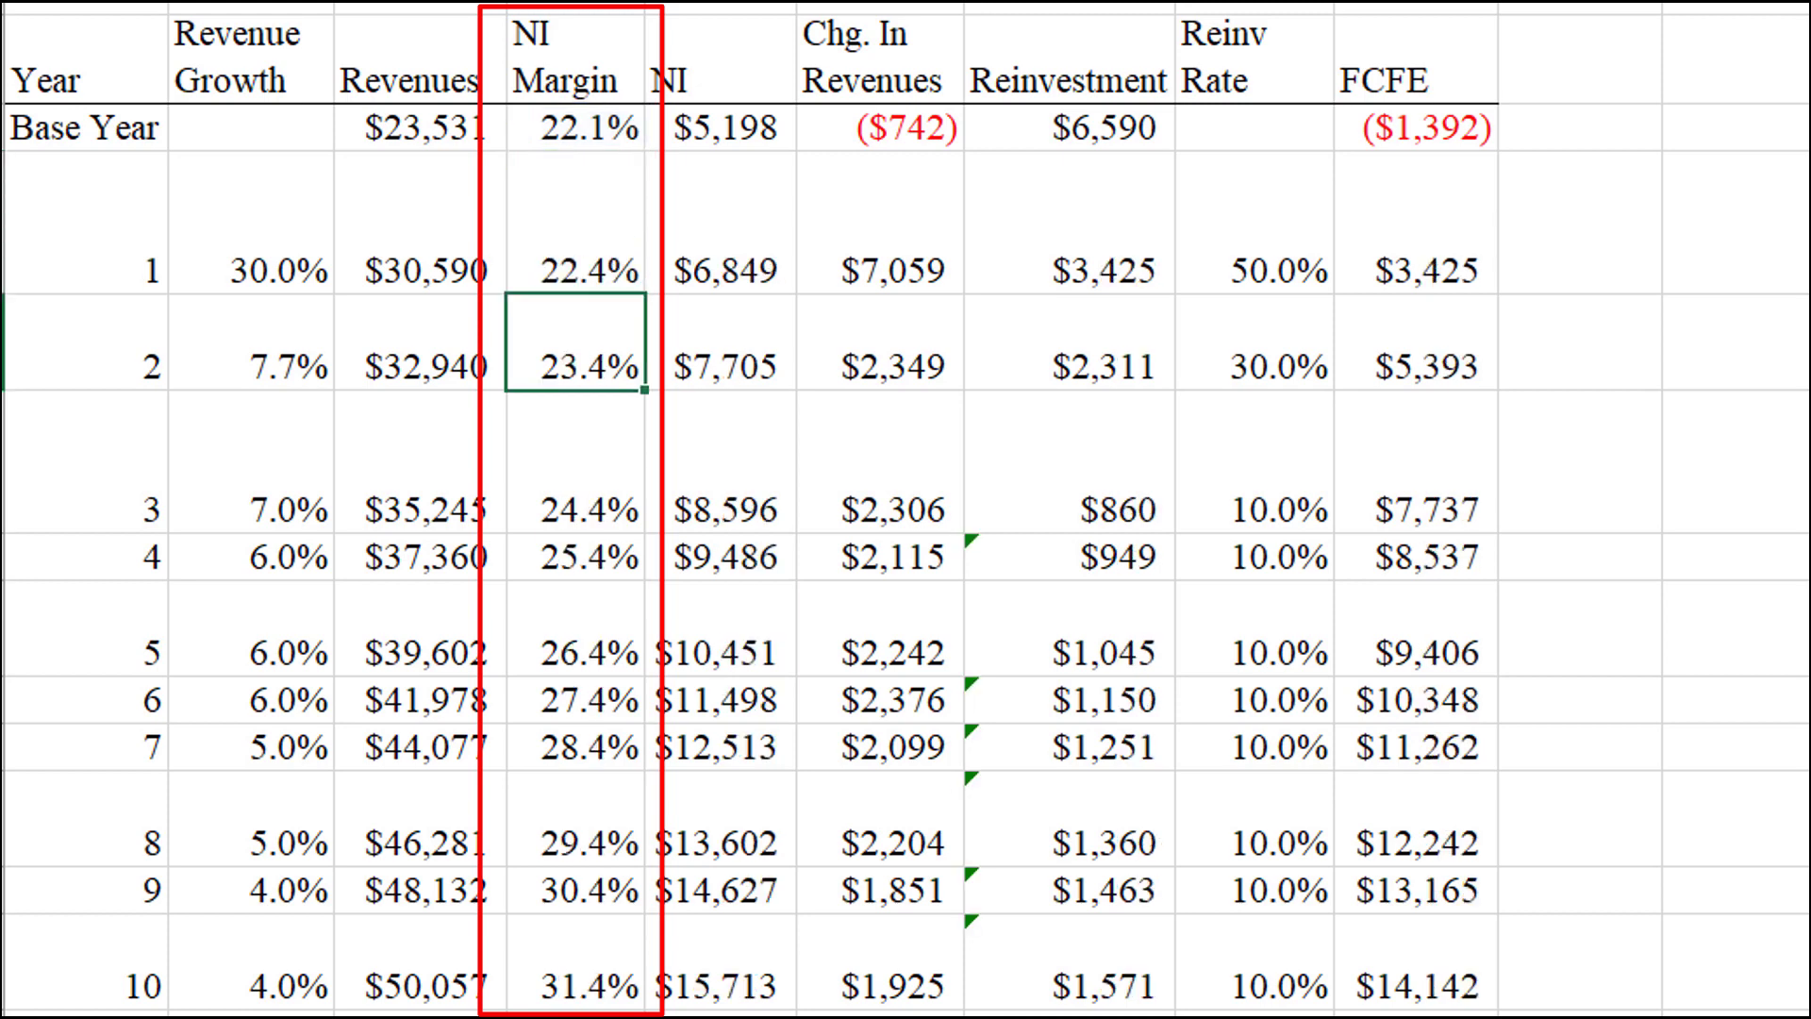
left_click(592, 247)
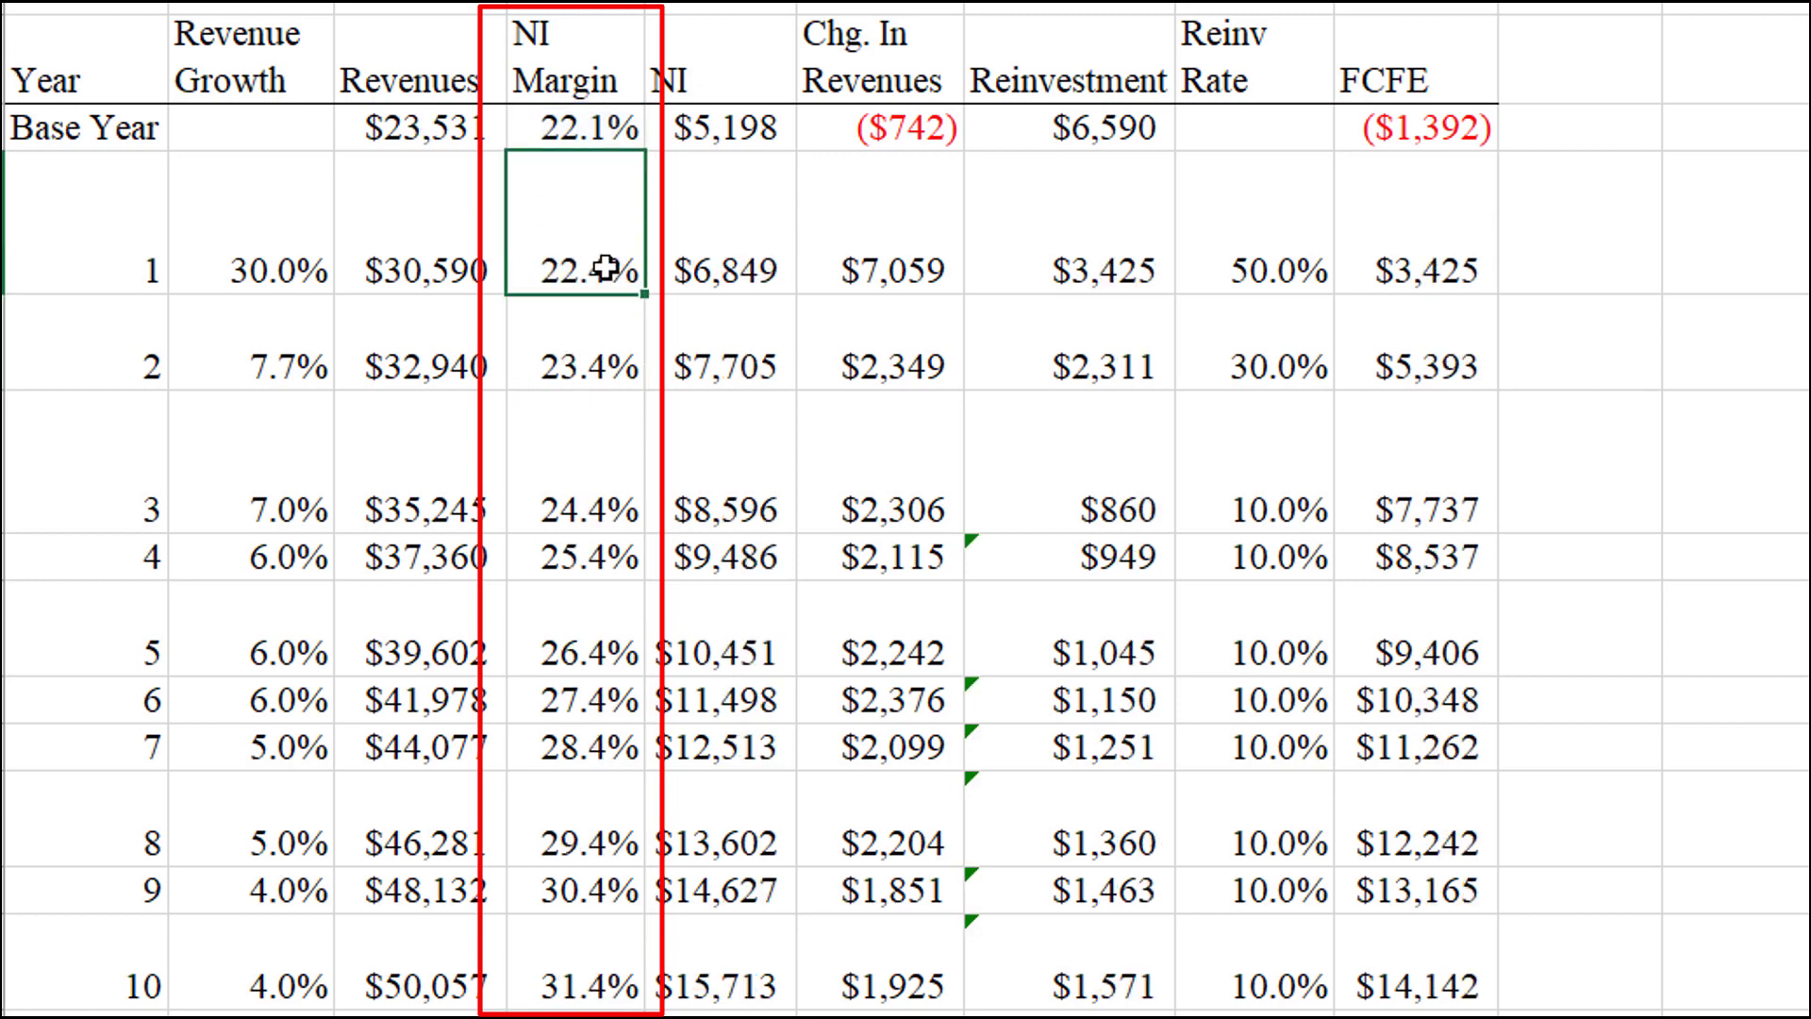
left_click_drag(643, 302, 648, 995)
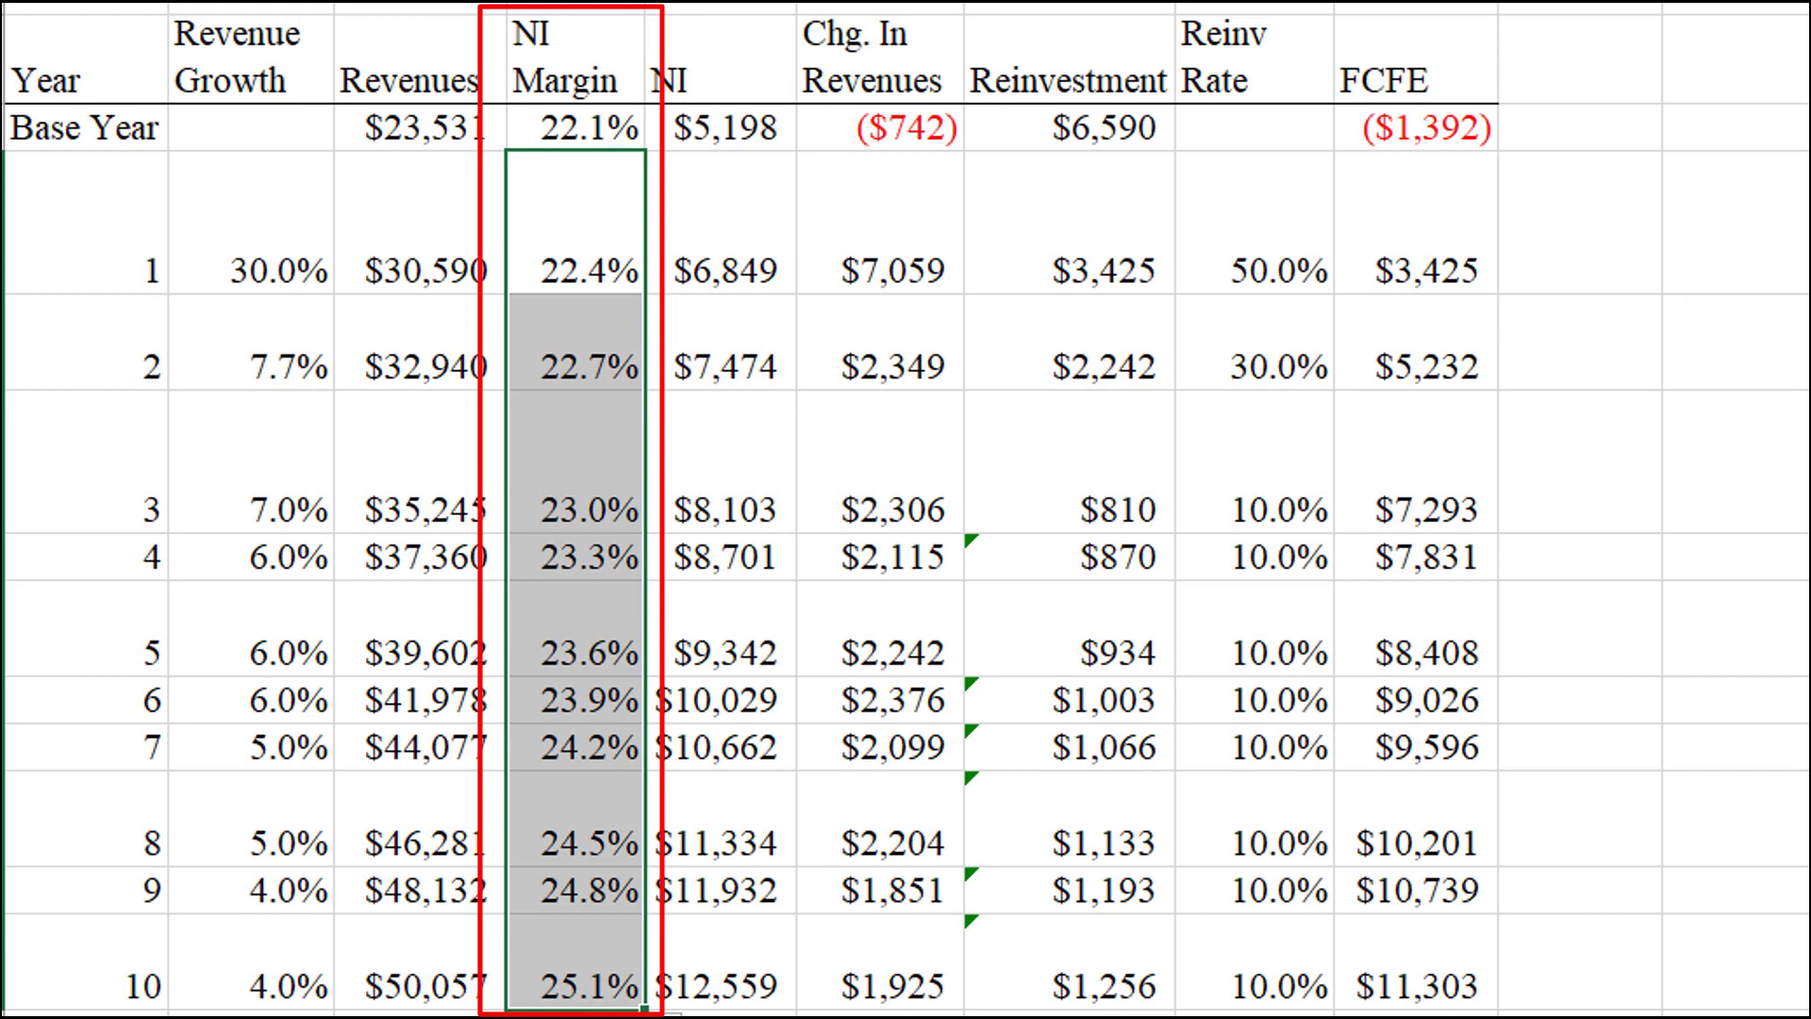
Check the recalculated intrinsic value per share below the total firm value section.
left_click(2, 126)
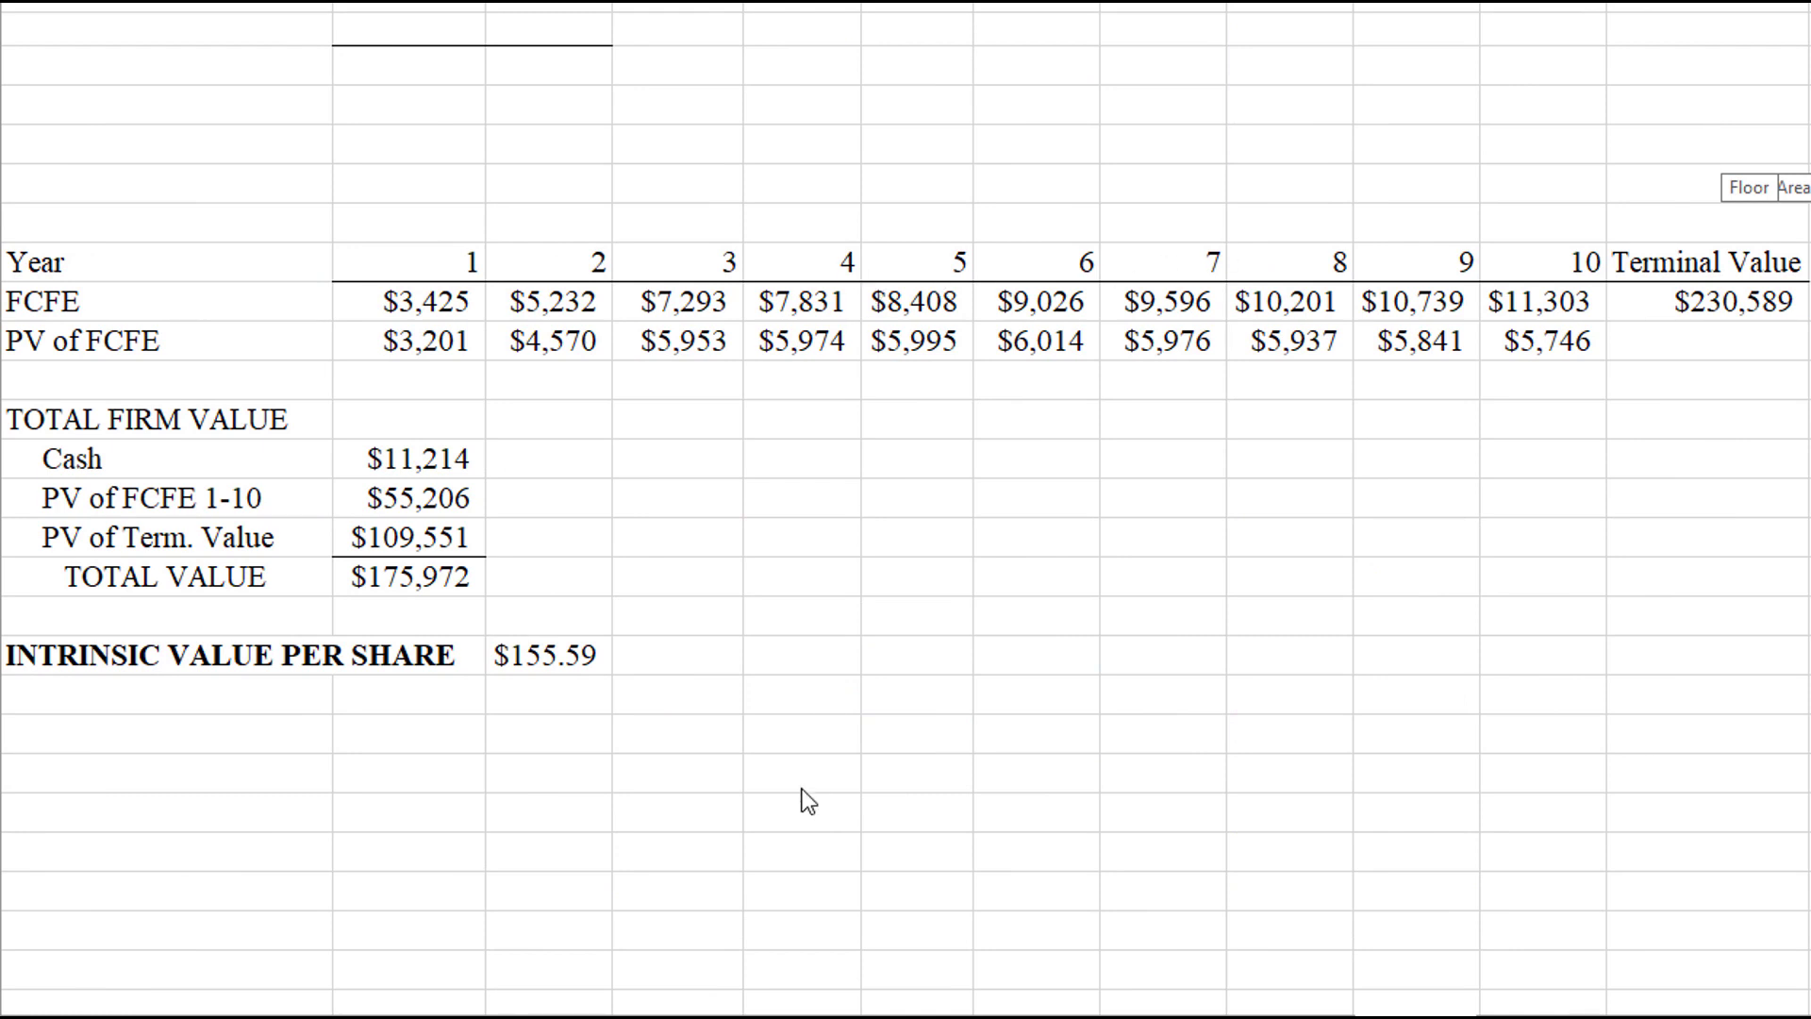
left_click(599, 651)
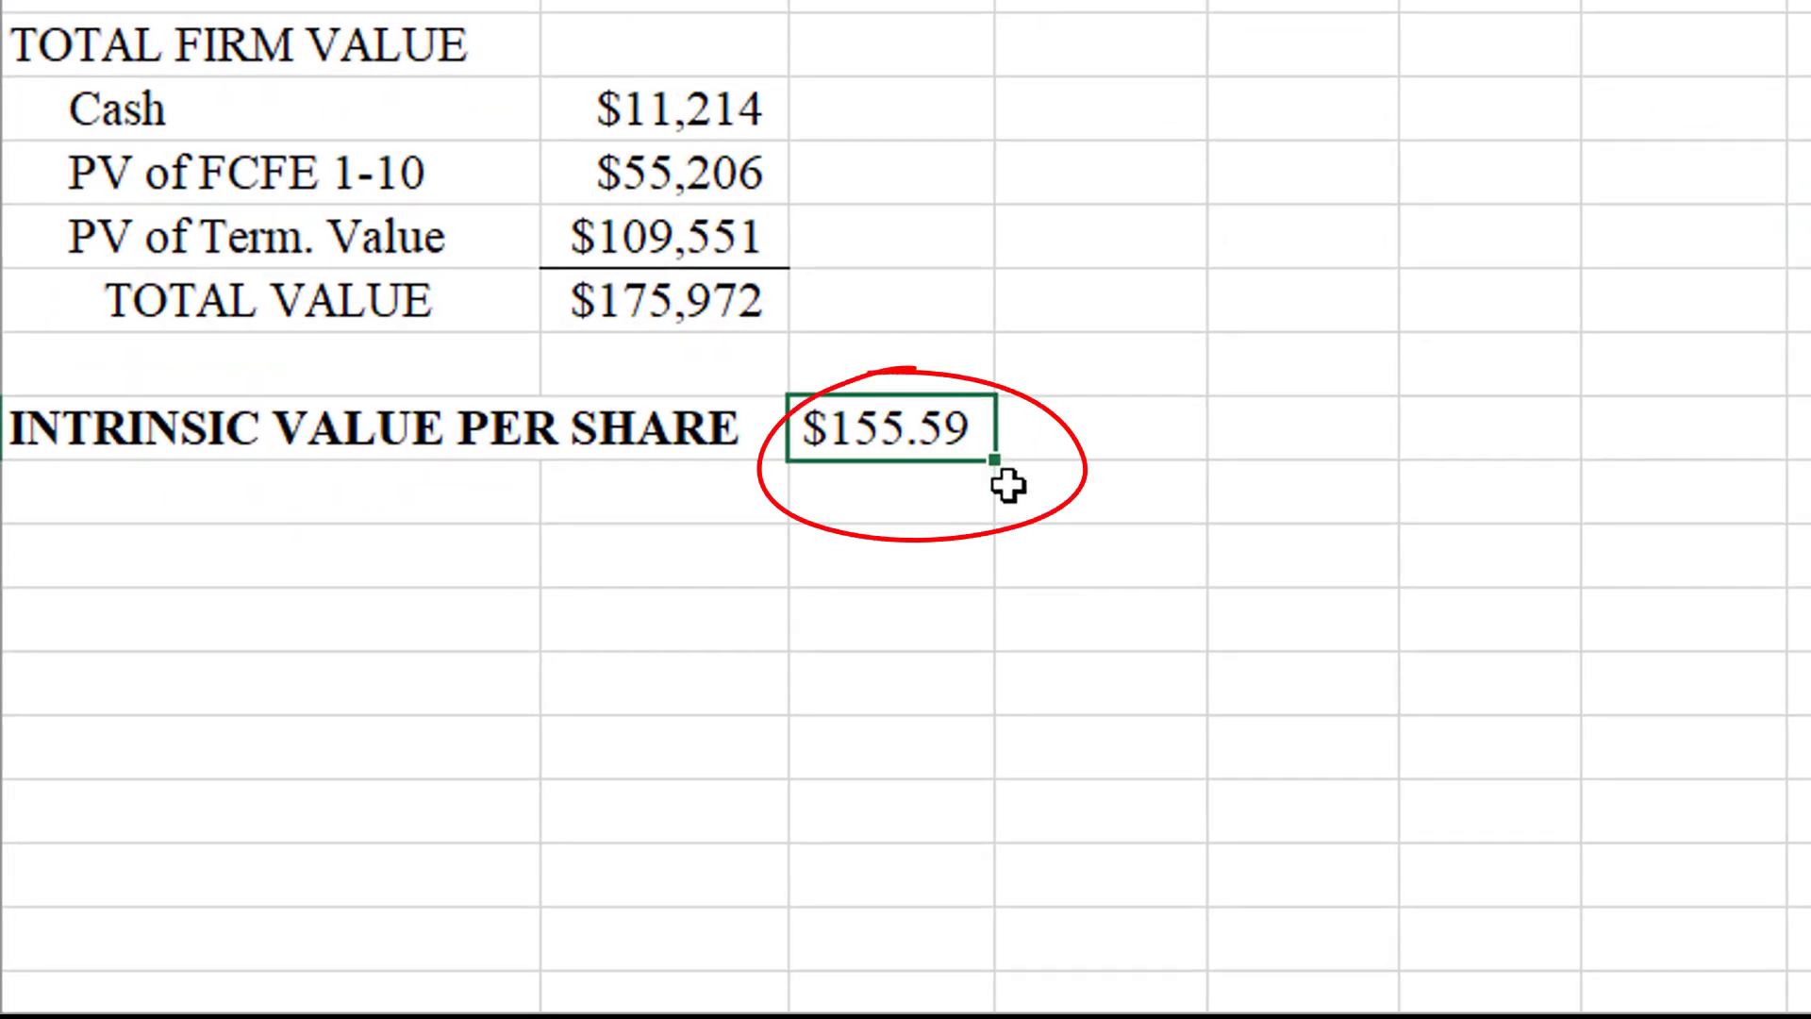